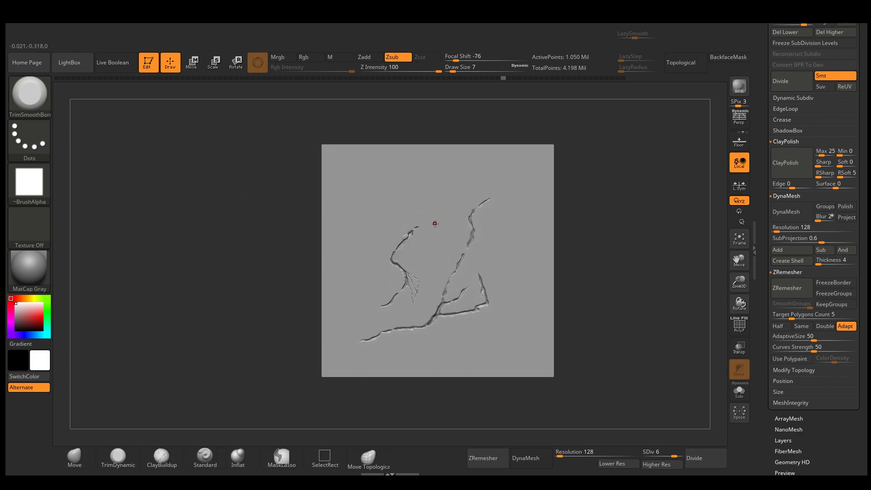
Step: Set the TrimSmoothBorder brush's draw size to 16 over the cracked plane
mouse_move(404, 228)
right_mouse_down("alt")
mouse_move(372, 259)
mouse_move(397, 270)
right_mouse_up("alt")
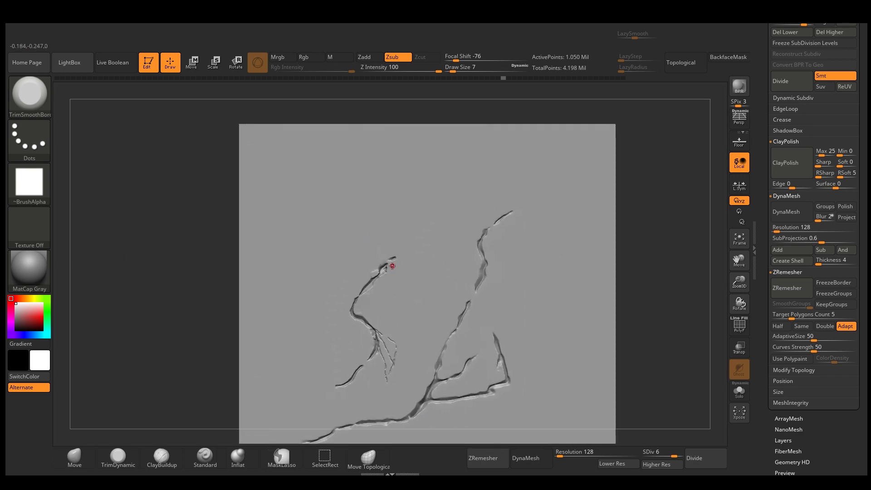
right_click_drag(360, 279, 346, 247, "alt")
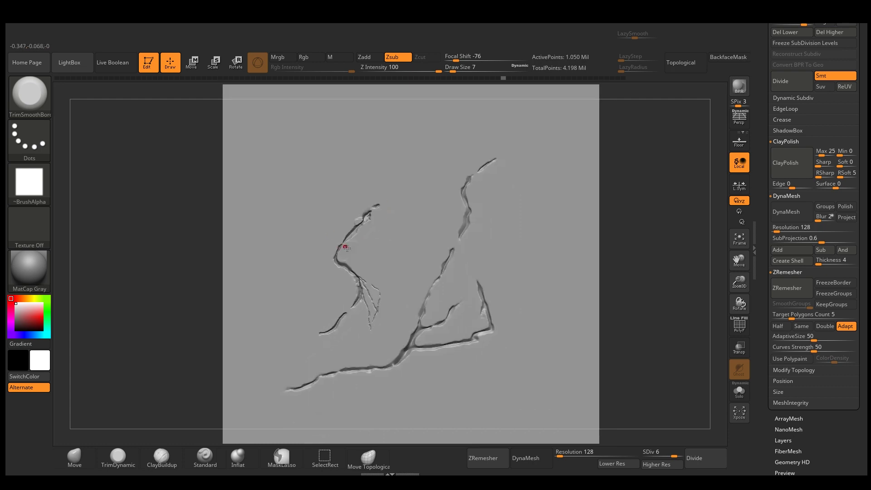
key("s")
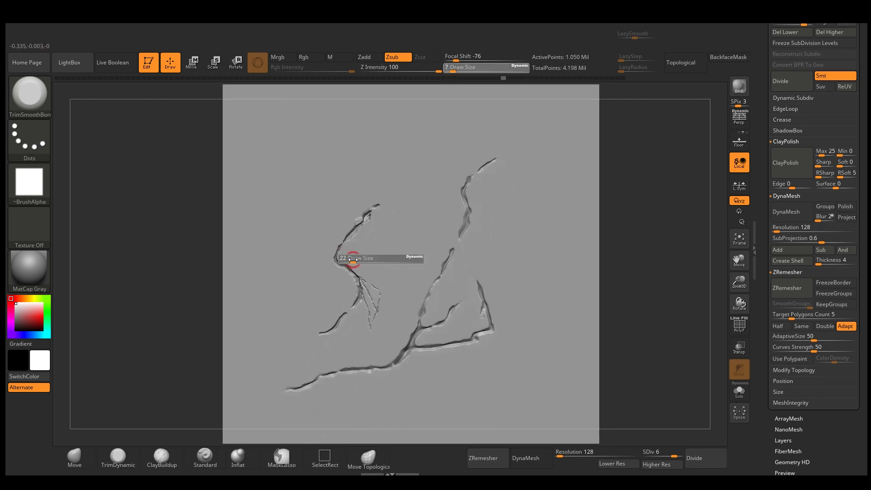
left_click_drag(353, 260, 351, 260)
right_click_drag(443, 287, 386, 221, "alt")
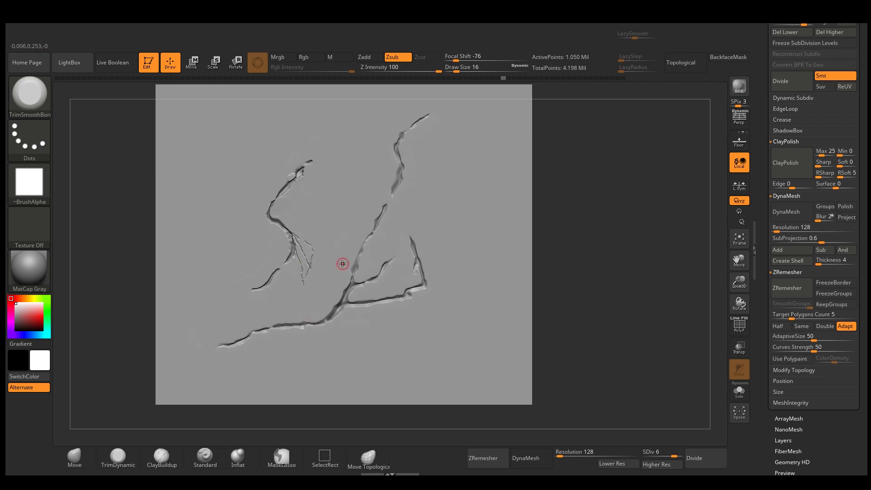
right_click_drag(305, 228, 294, 288, "alt")
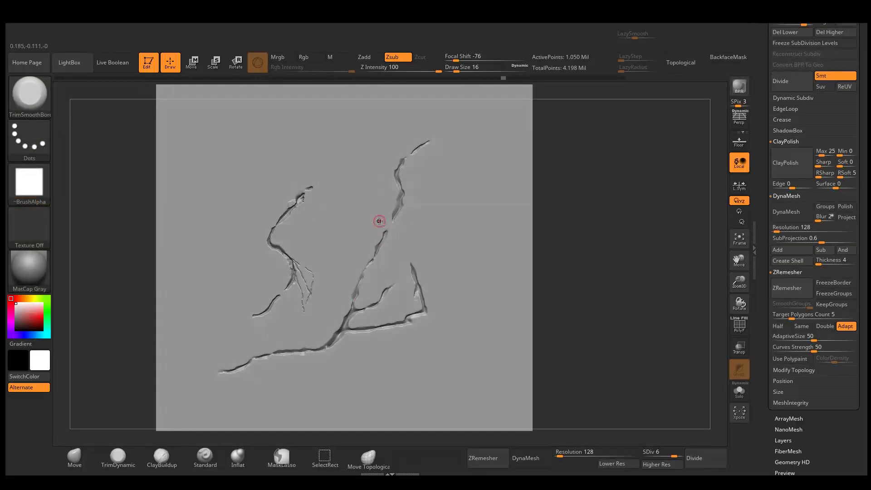
right_click_drag(379, 222, 382, 241, "alt")
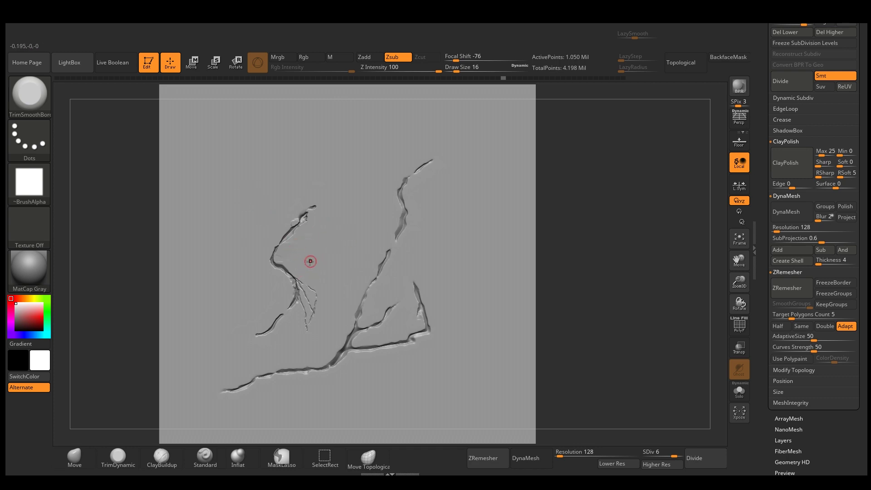
Step: Try a curved DamStandard test stroke between the two existing cracks and undo it
left_click(44, 106)
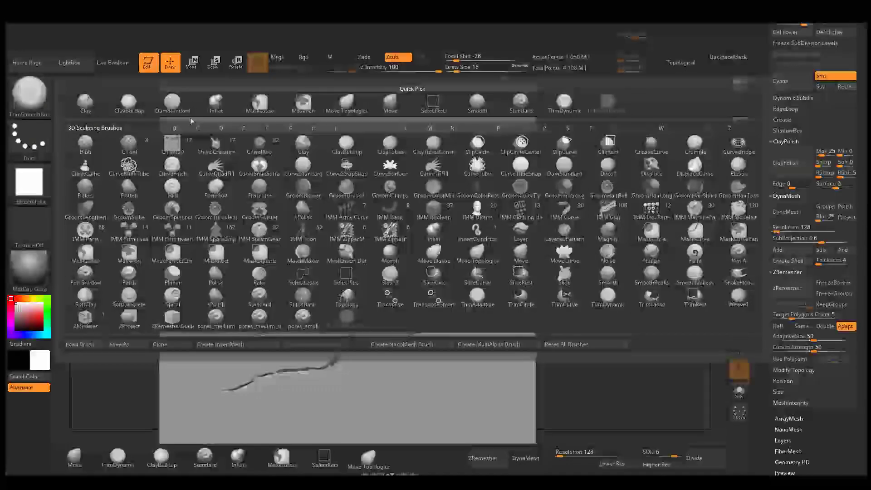
left_click(172, 105)
left_click_drag(355, 200, 324, 267)
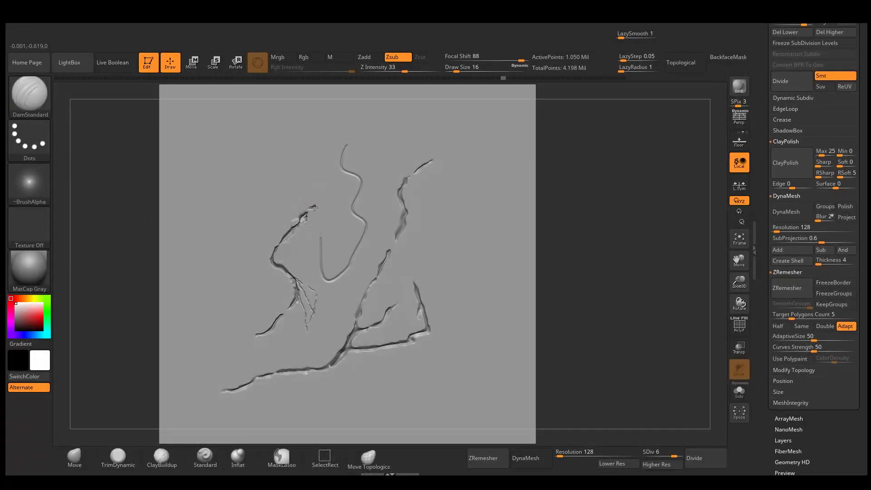
left_click(320, 249)
key("ctrl+z")
Step: Load the TrimSmoothBorder brush from the Trim folder of the LightBox brush library
left_click(29, 93)
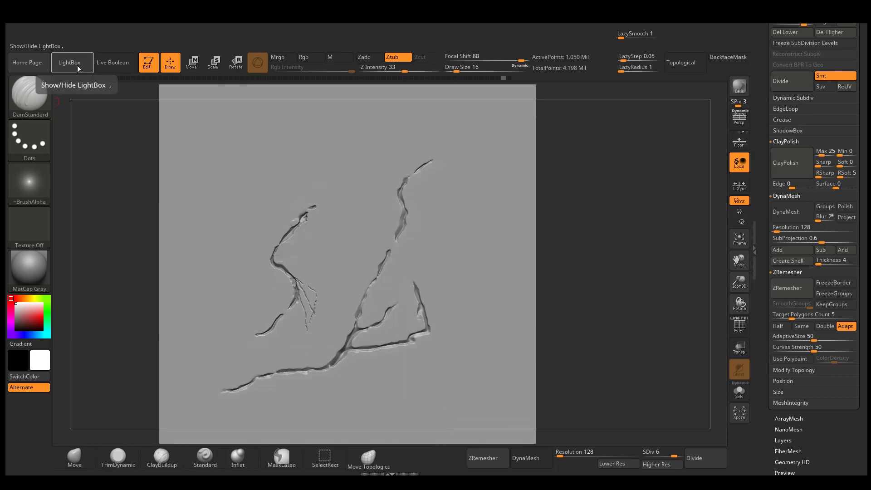
left_click(76, 66)
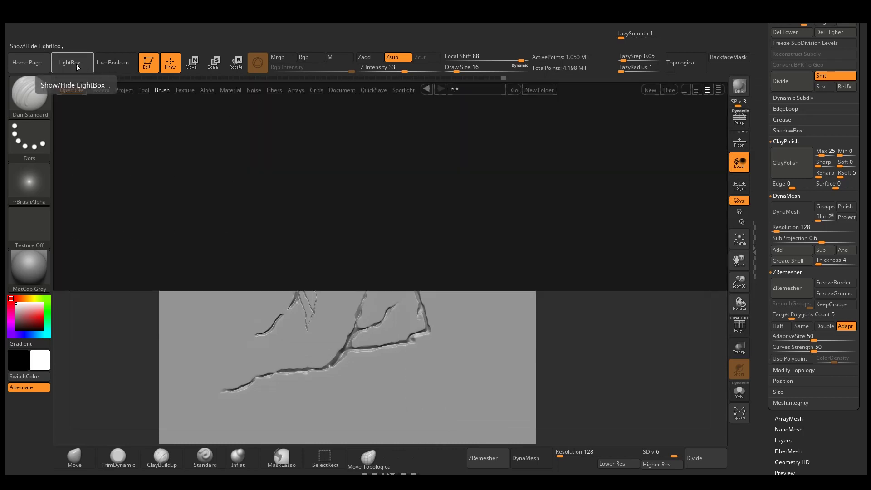
left_click(161, 90)
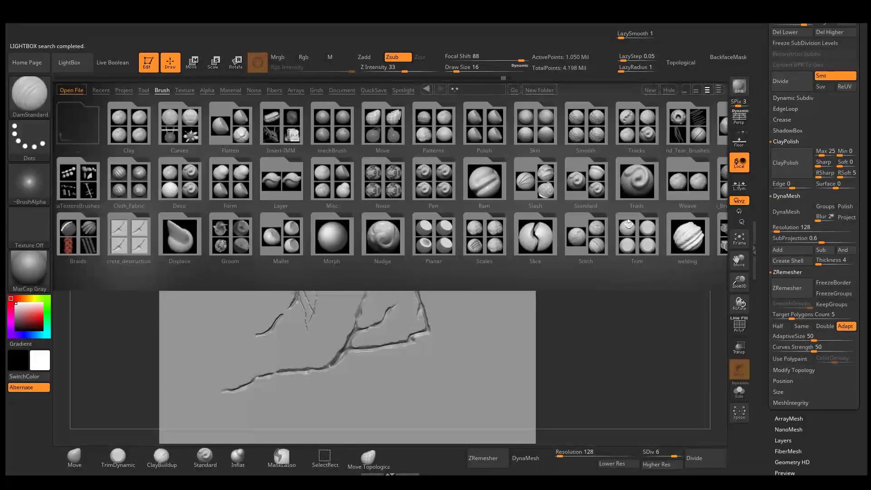
left_click(636, 234)
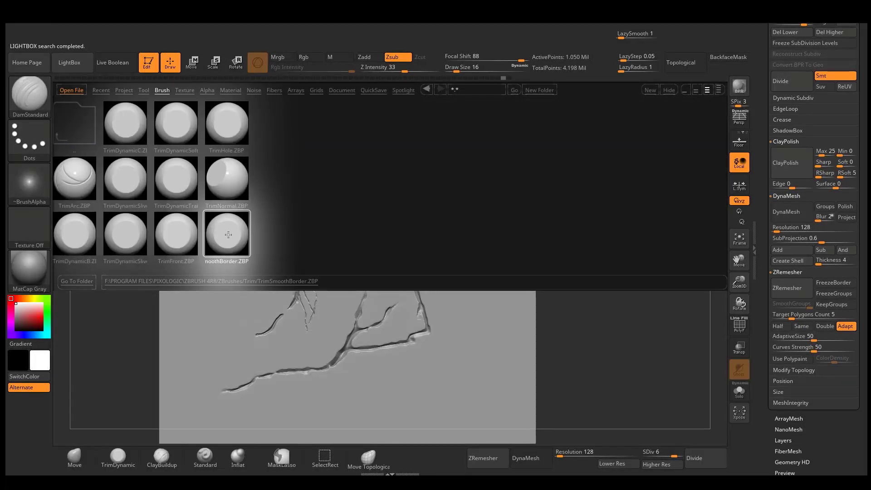
double_click(228, 235)
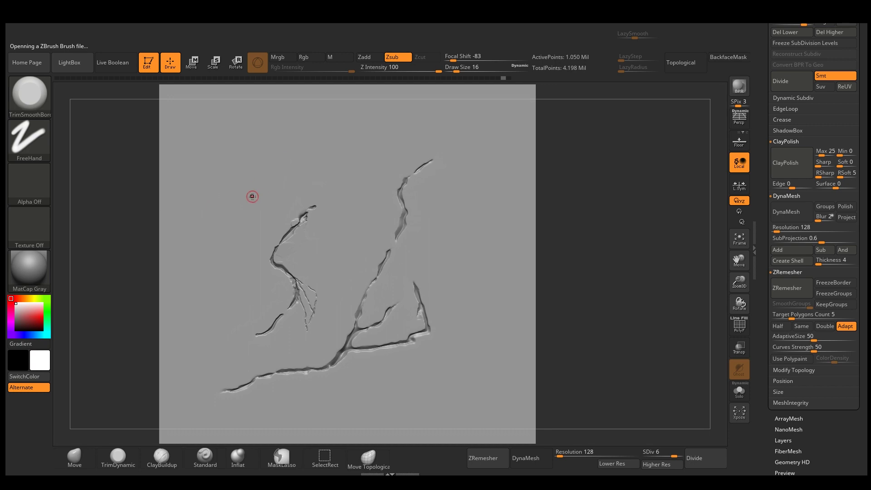
Step: Carve a winding crack with a side branch joining the two existing cracks, using the DamStandard brush at draw size 11
key("b")
key("d")
key("s")
mouse_move(306, 259)
right_mouse_down()
mouse_move(359, 238)
mouse_move(332, 257)
right_mouse_up()
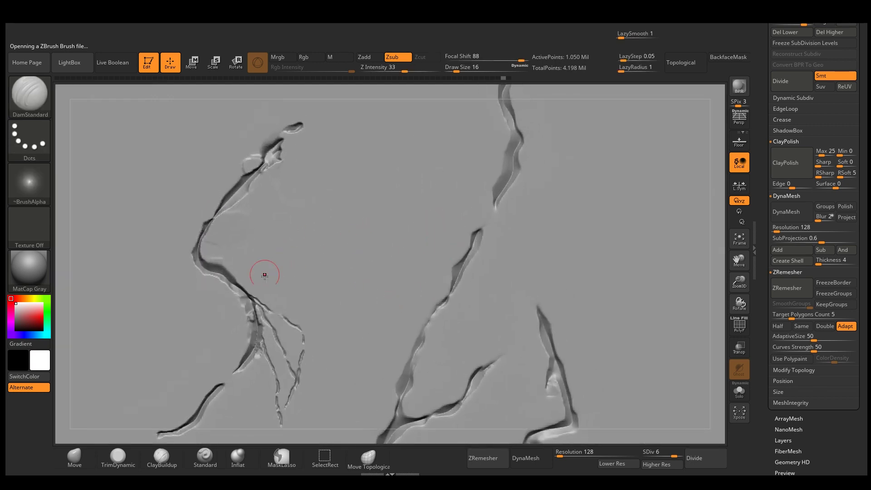
right_click_drag(517, 202, 504, 120, "ctrl")
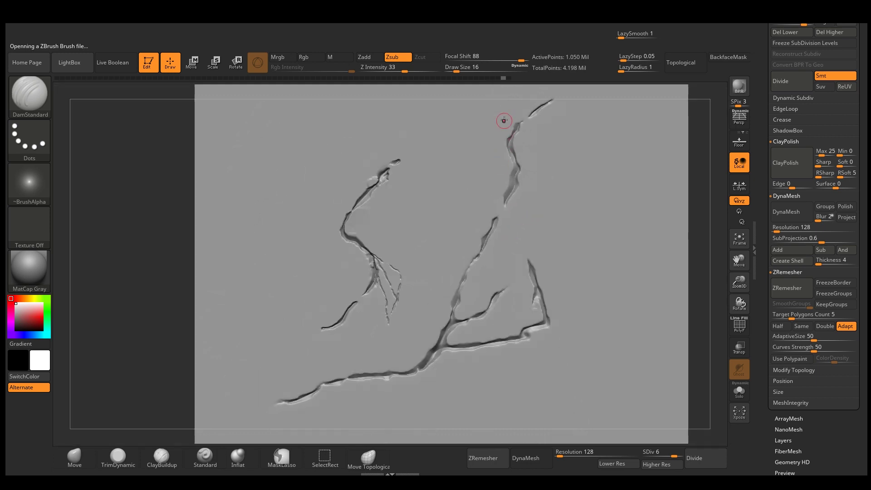
scroll(381, 218, "up", 3)
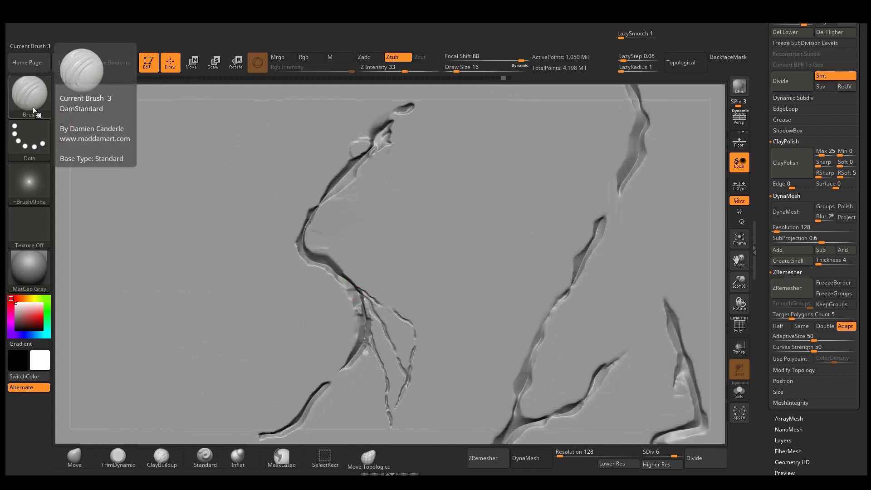
scroll(357, 249, "down", 2)
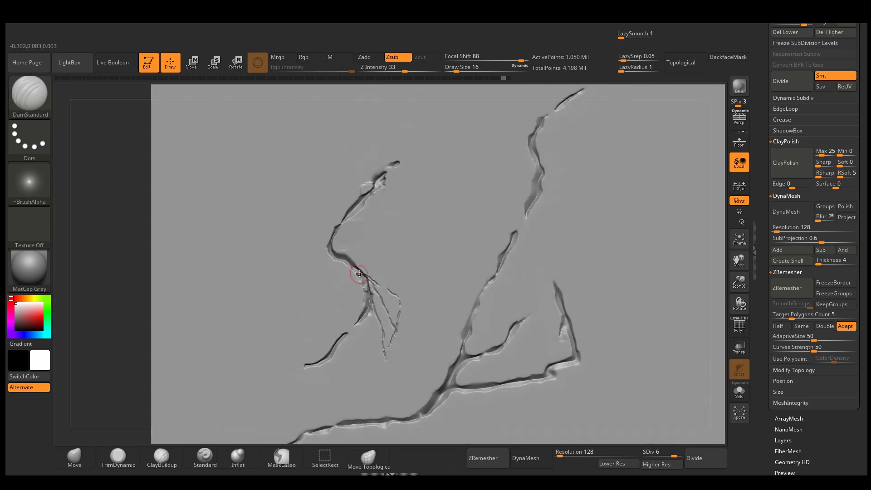
mouse_move(519, 153)
left_mouse_down()
mouse_move(532, 147)
mouse_move(515, 174)
left_mouse_up()
key("s")
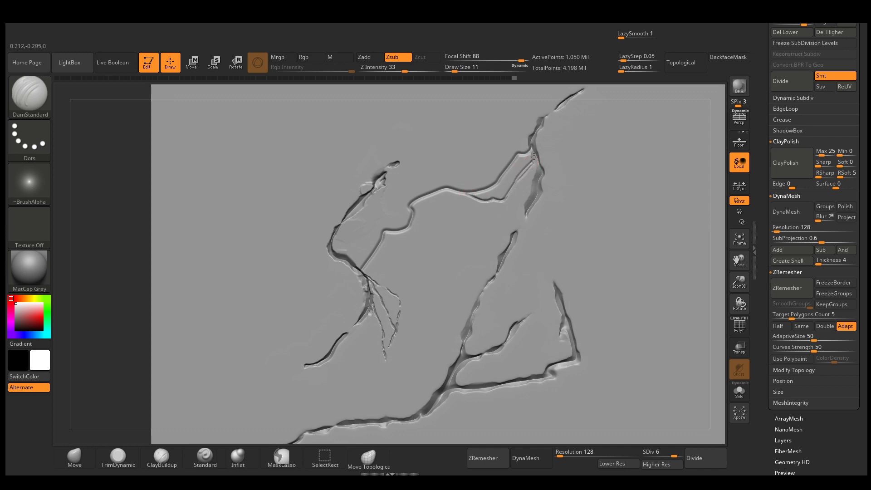
Step: Switch the sculpting brush to the loaded TrimSmoothBorder
right_click_drag(474, 129, 414, 205, "alt")
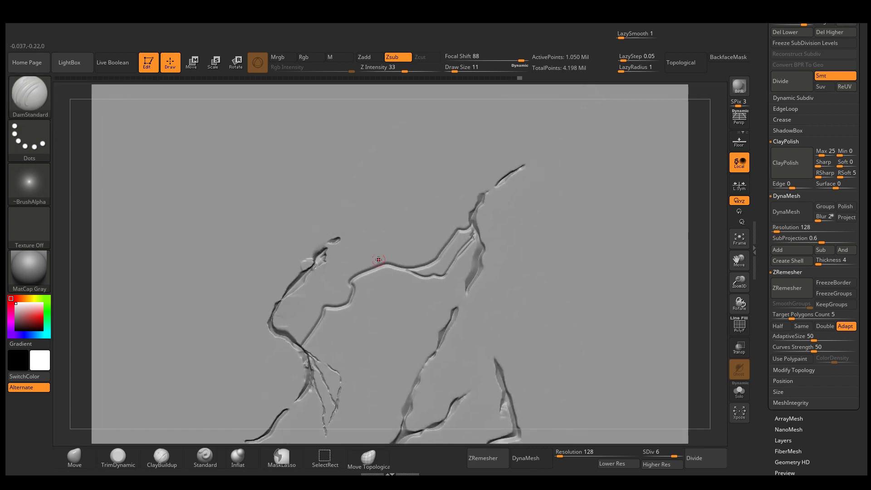
mouse_move(367, 262)
right_mouse_down("ctrl")
mouse_move(399, 267)
mouse_move(410, 229)
right_mouse_up("ctrl")
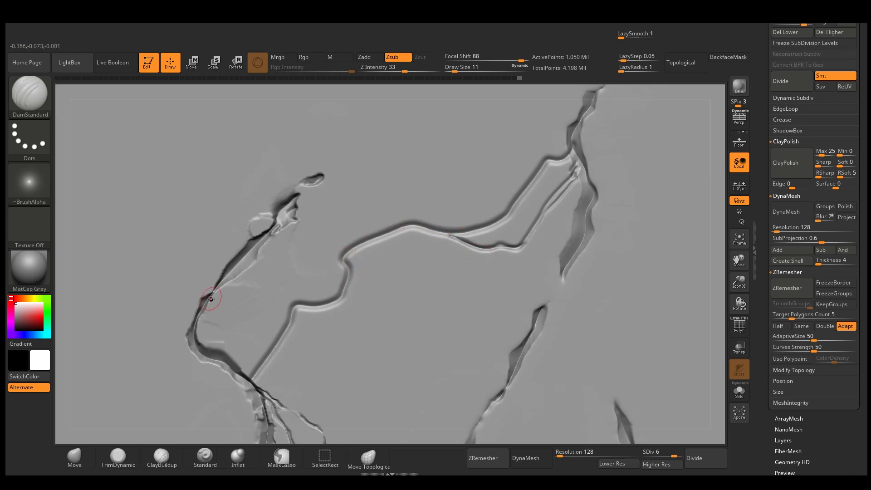
left_click(27, 93)
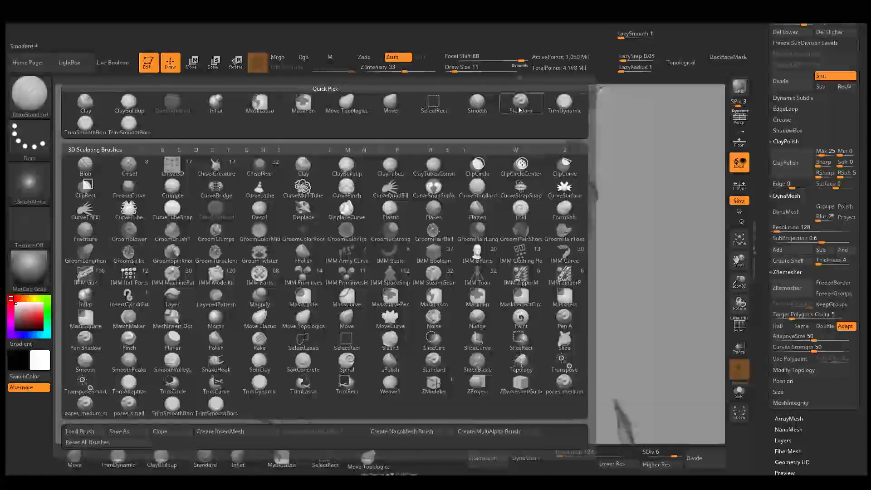
left_click(558, 111)
left_click(45, 88)
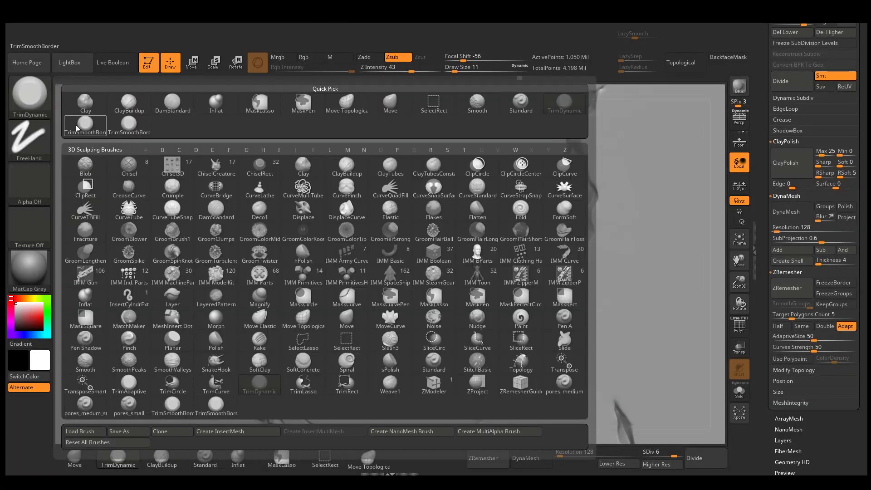
left_click(126, 131)
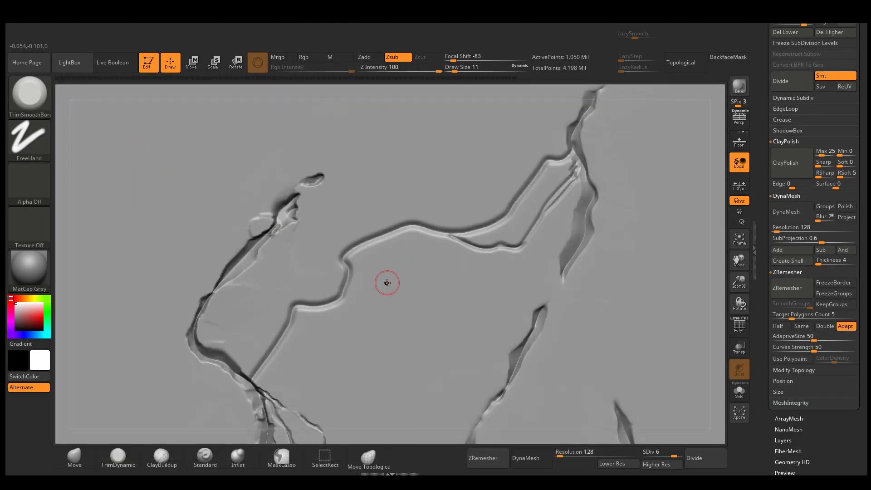
Step: Trim the lower edge of the new crack near its left bend with TrimSmoothBorder at draw size 17
right_click_drag(397, 272, 368, 225, "alt")
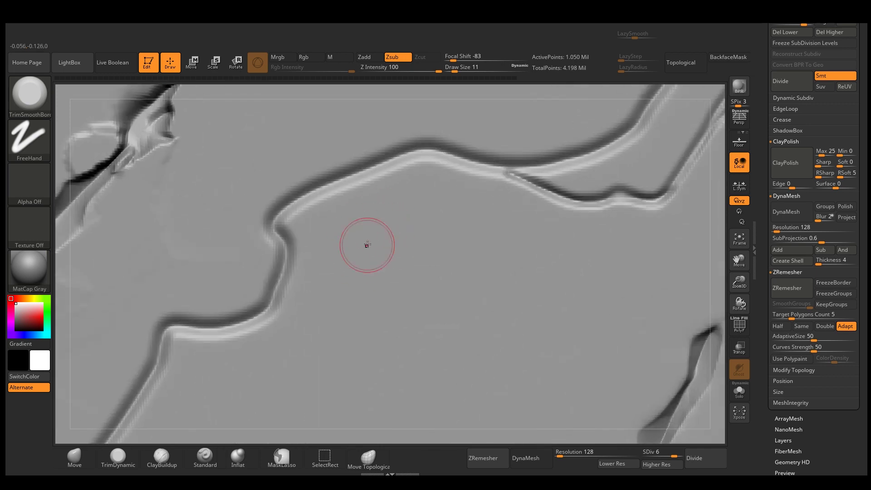
key("s")
mouse_move(345, 226)
left_mouse_down()
mouse_move(352, 236)
mouse_move(335, 221)
left_mouse_up()
key("s")
right_click_drag(337, 229, 331, 260, "alt")
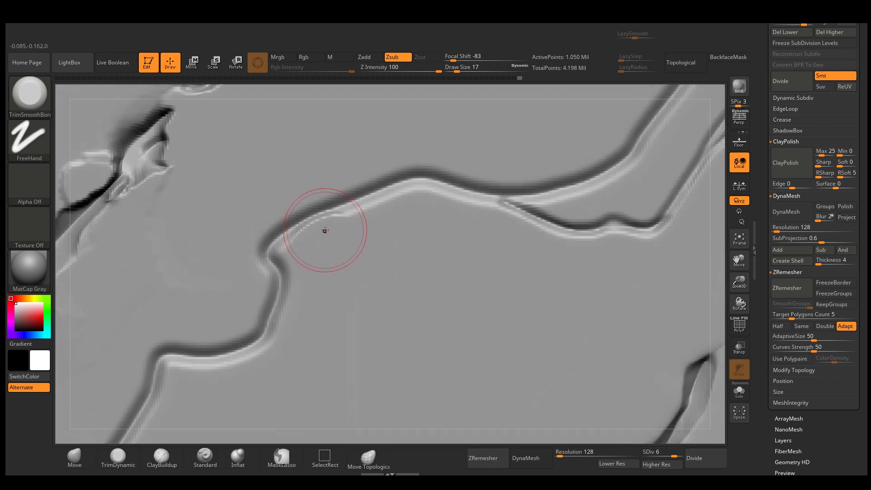
Step: Raise the plane to subdivision level 7 and trim the lower edge of the crack's crest at draw size 11
key("s")
left_click_drag(350, 229, 346, 229)
left_click(679, 453)
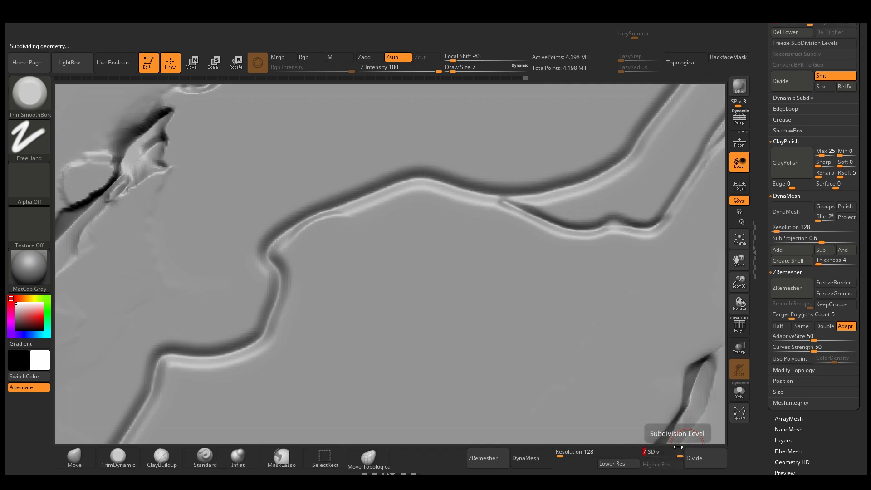
type("s11")
key("Return")
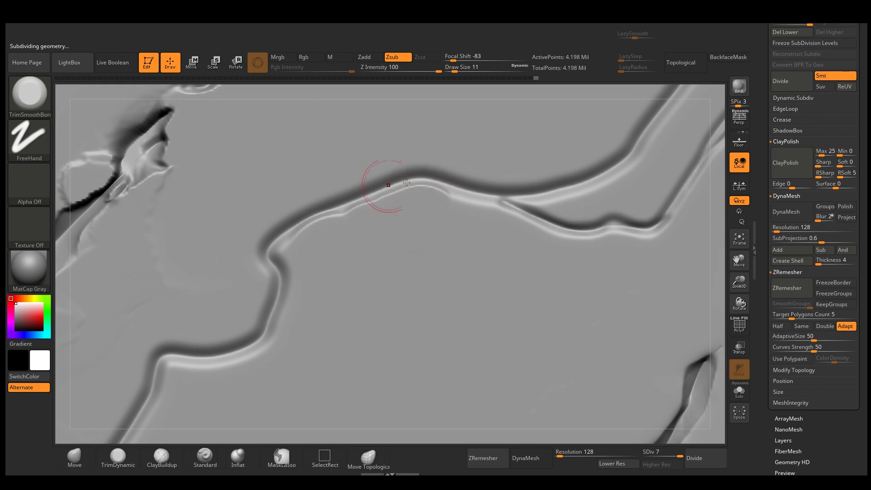
Step: Assign Alpha 28 to the brush and chip the upper edge of the new crack just left of its crest
left_click(22, 185)
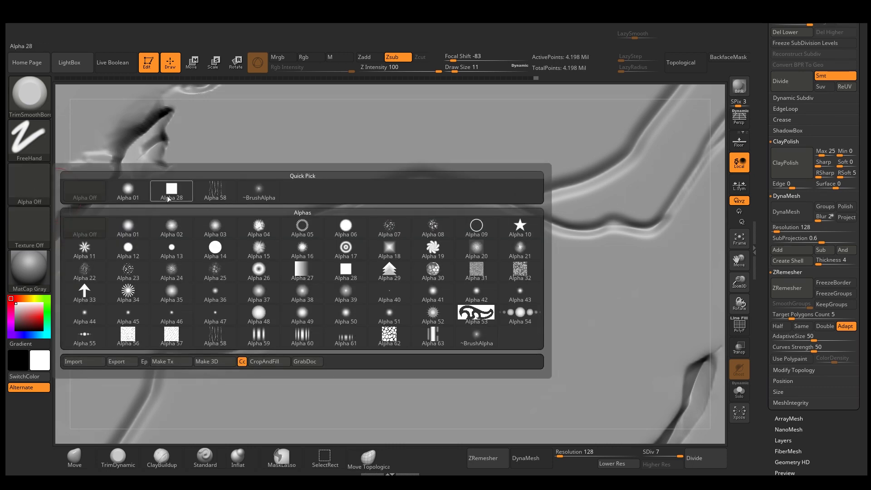
mouse_move(172, 195)
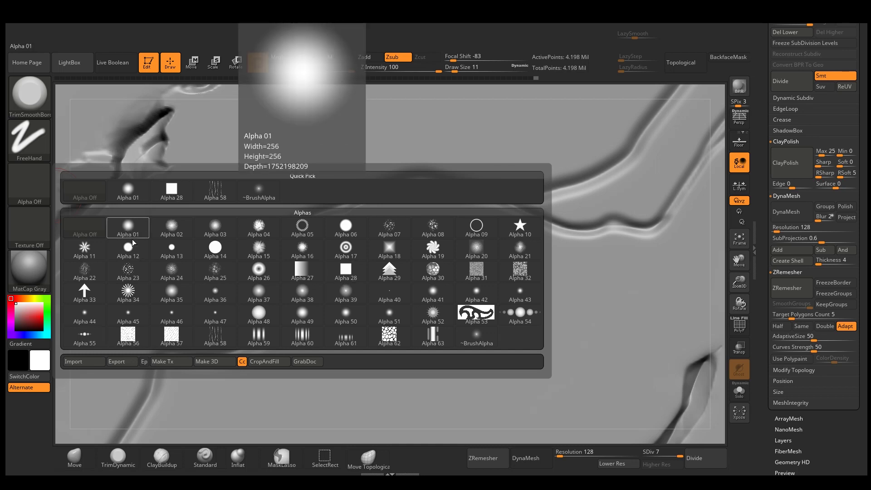
left_click(172, 192)
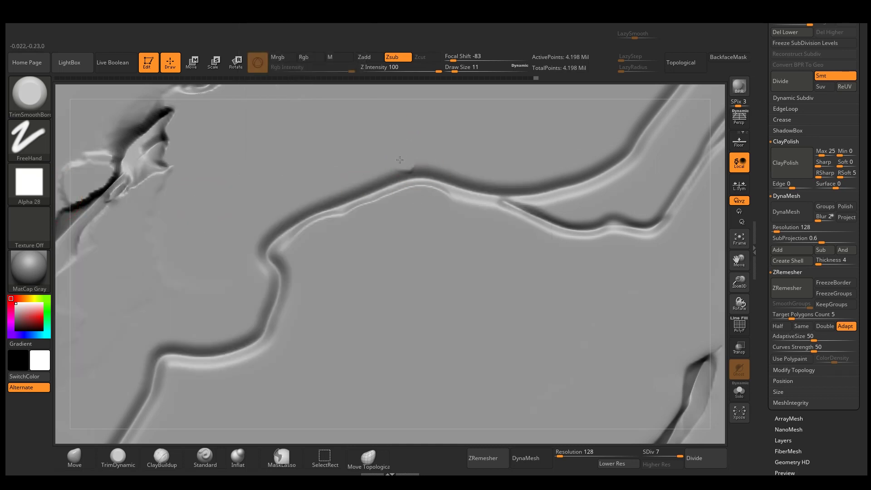
left_click_drag(410, 171, 383, 168)
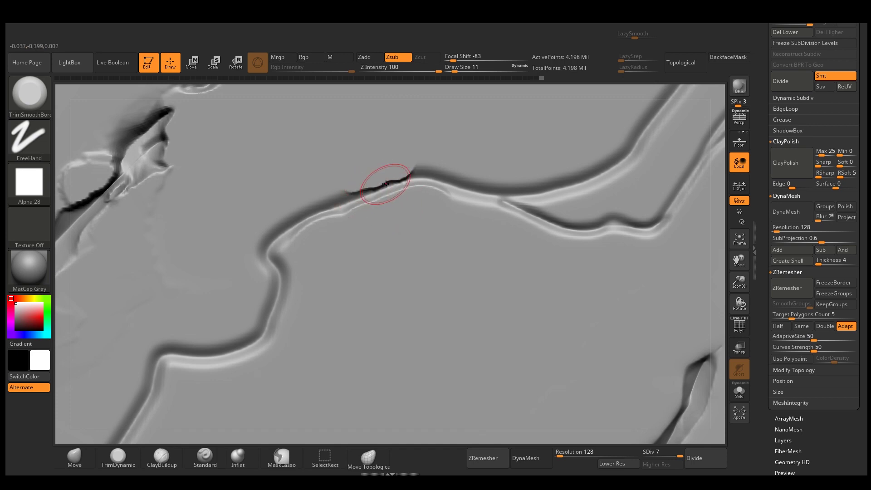
Step: Set the draw size to 14 and continue chipping along the upper edge and the inner side of the crack's left bend
key("s")
left_click_drag(338, 169, 333, 158)
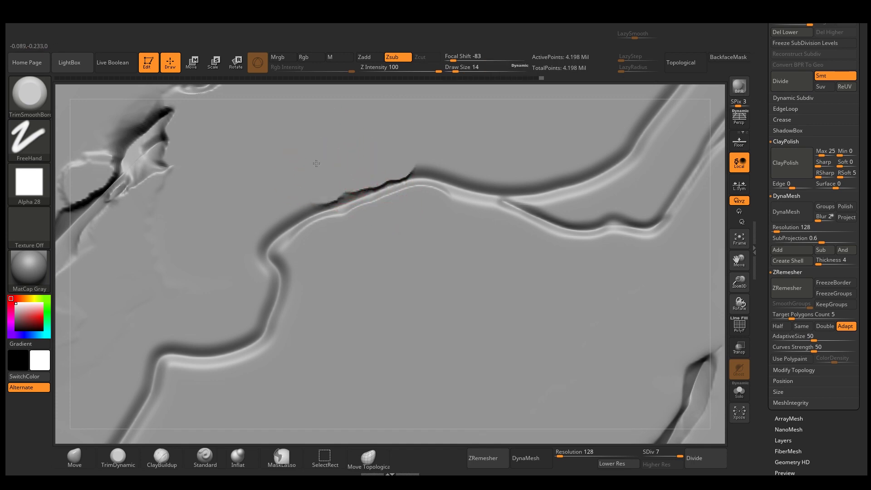
left_click_drag(308, 190, 295, 186)
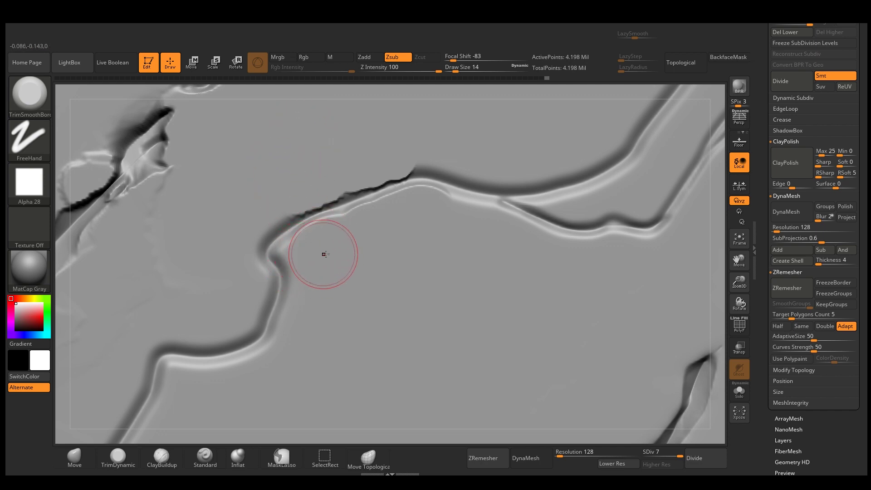
right_click_drag(344, 265, 366, 249)
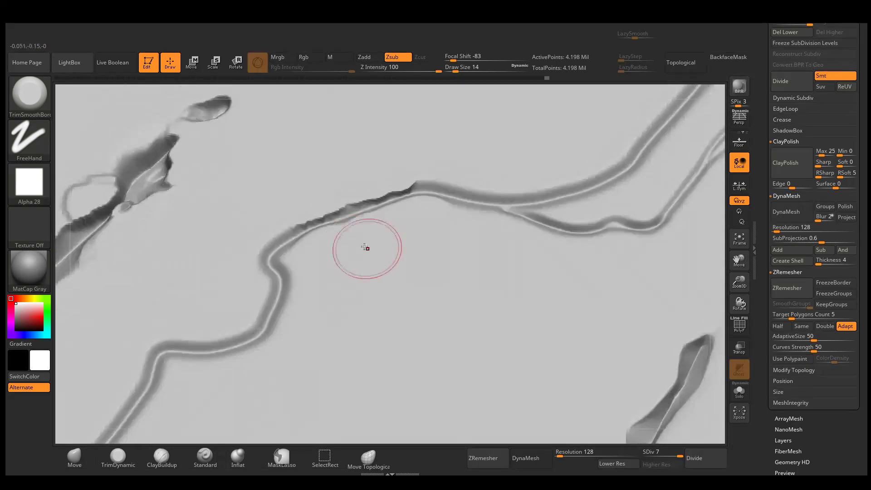
mouse_move(322, 253)
left_mouse_down()
mouse_move(301, 255)
mouse_move(299, 270)
left_mouse_up()
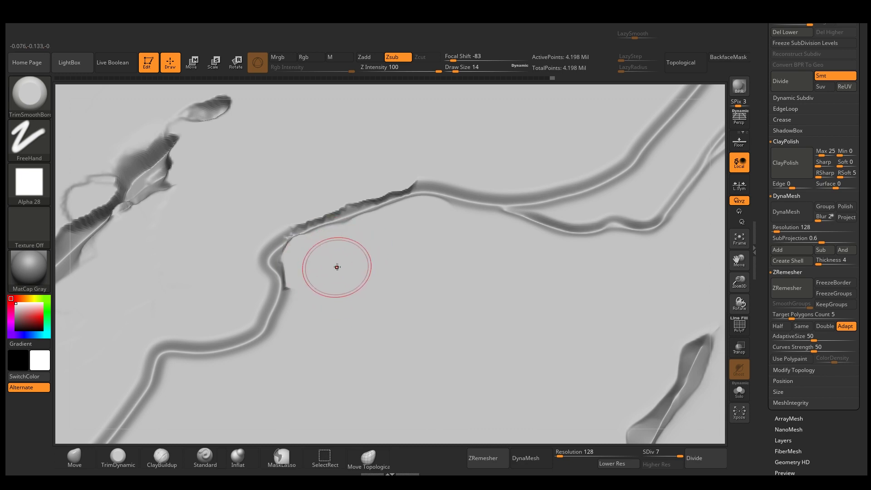
Step: Try to trim the outer edge of the crack's left bend at draw size 7, and undo that stroke
right_click_drag(270, 249, 275, 245)
type("s7")
key("Return")
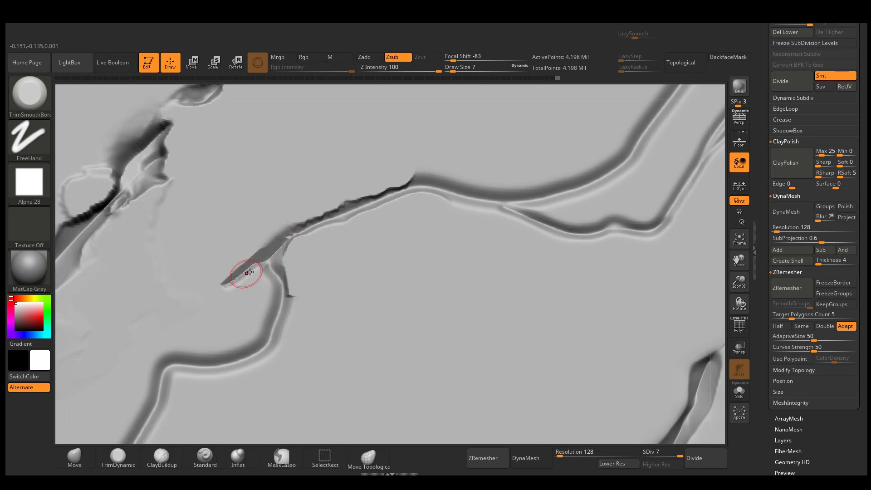
key("ctrl+z")
Step: Set the draw size to 11 and trim both edges of the crack from its crest toward the fork
type("s11")
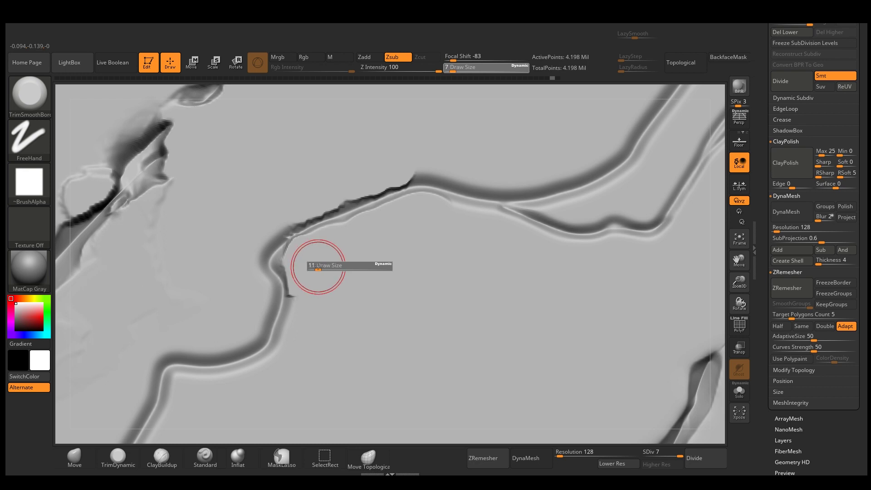
key("Return")
left_click_drag(456, 208, 474, 226)
mouse_move(474, 226)
right_mouse_down()
mouse_move(479, 240)
mouse_move(483, 225)
right_mouse_up()
mouse_move(483, 227)
left_mouse_down()
mouse_move(499, 225)
mouse_move(532, 243)
left_mouse_up()
left_click_drag(467, 168, 517, 170)
left_click_drag(422, 163, 432, 159)
right_click_drag(559, 155, 509, 209, "alt")
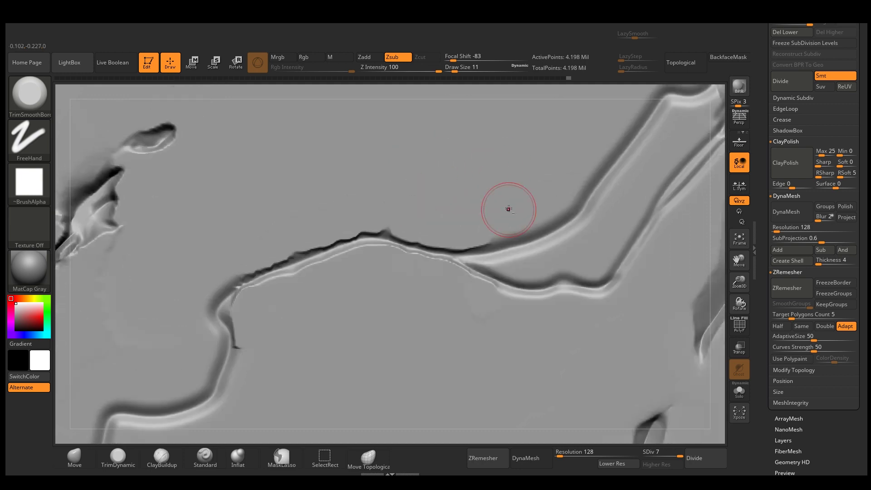
Step: Trim both edges of the upper branch just past the fork and the start of the lower branch
left_click_drag(509, 217, 541, 204)
left_click_drag(570, 248, 493, 264)
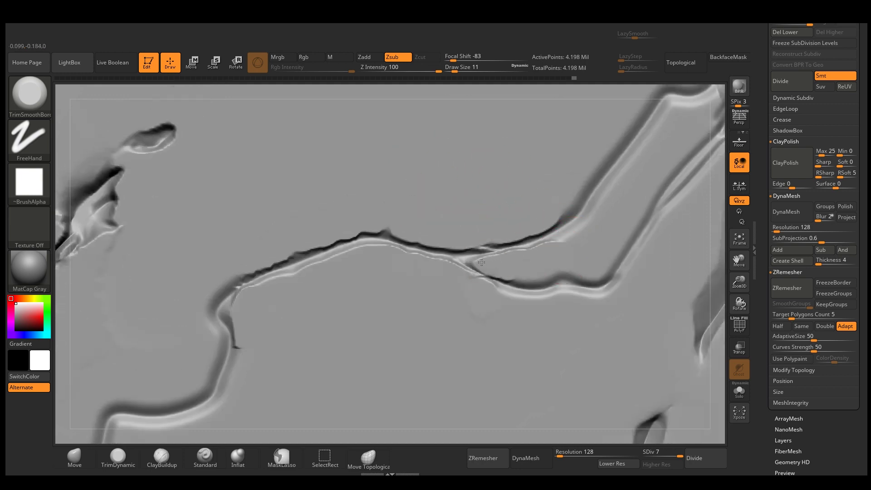
right_click_drag(545, 280, 499, 292, "alt")
left_click_drag(494, 274, 483, 291)
Step: Trim the edges of the upper branch along its climb up to the junction with the wide right-hand crack
right_click_drag(544, 276, 497, 305, "alt")
mouse_move(476, 293)
left_mouse_down()
mouse_move(507, 290)
mouse_move(535, 219)
left_mouse_up()
right_click_drag(546, 198, 512, 260, "alt")
mouse_move(443, 251)
left_mouse_down()
mouse_move(447, 271)
mouse_move(482, 248)
left_mouse_up()
right_click_drag(506, 242, 494, 273, "alt")
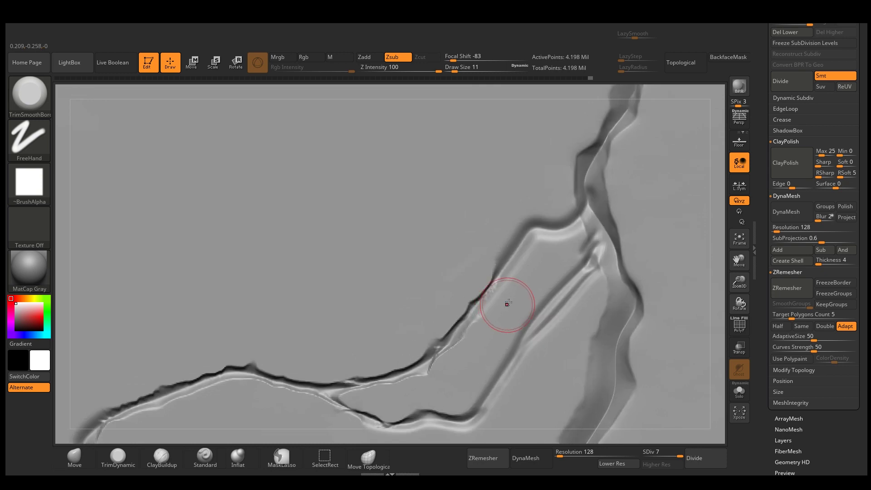
left_click_drag(506, 217, 486, 253)
left_click_drag(526, 203, 551, 209)
right_click_drag(553, 247, 540, 275, "alt")
Step: Trim the lower branch's inner edge down from the wide crack, and its lower edge along the dip
right_click_drag(513, 311, 526, 237, "alt")
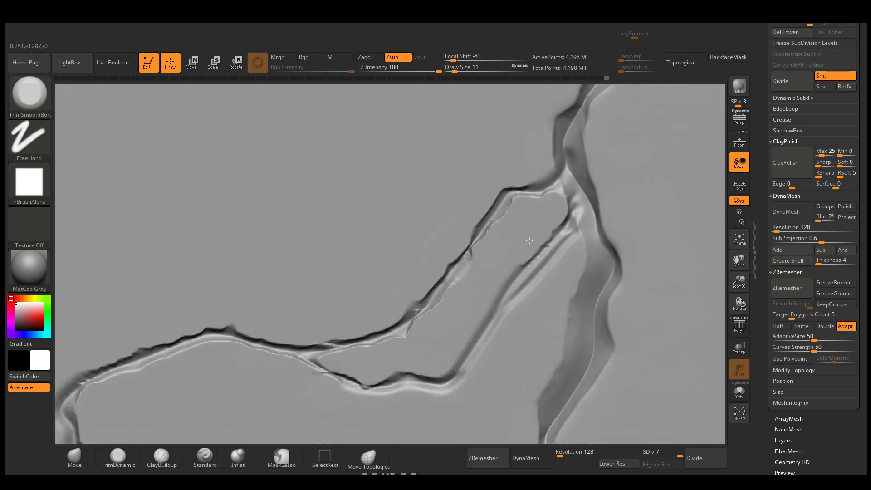
right_click_drag(453, 326, 476, 255, "alt")
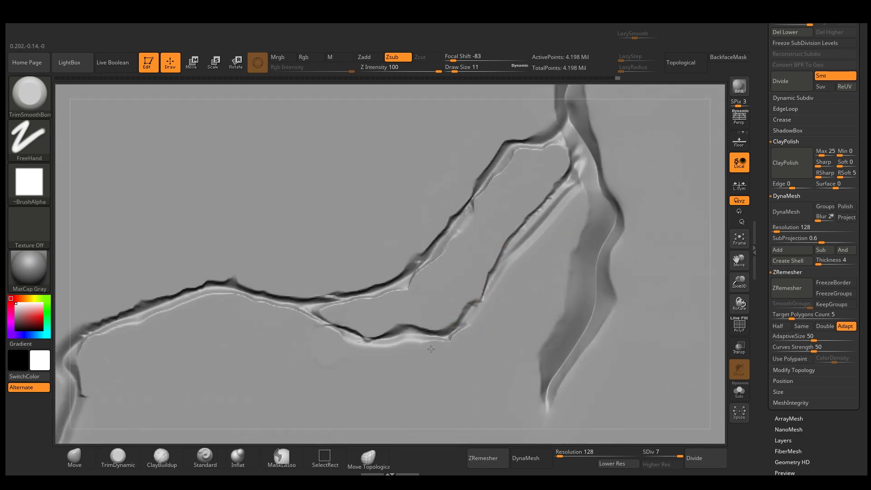
right_click_drag(395, 339, 418, 284, "alt")
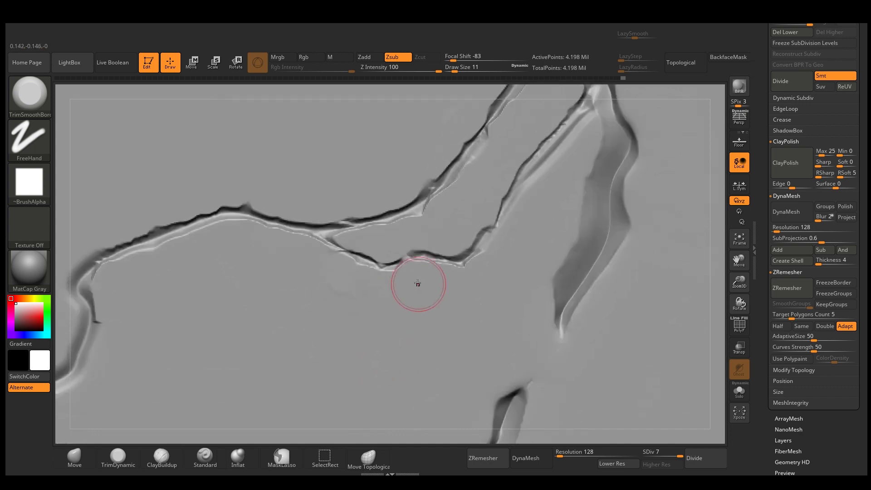
Step: Reduce the draw size to 6 and chip the upper edge of the lower branch at the hump in its dip
key("s")
left_click_drag(418, 284, 415, 284)
mouse_move(414, 253)
left_mouse_down()
mouse_move(398, 264)
mouse_move(430, 255)
left_mouse_up()
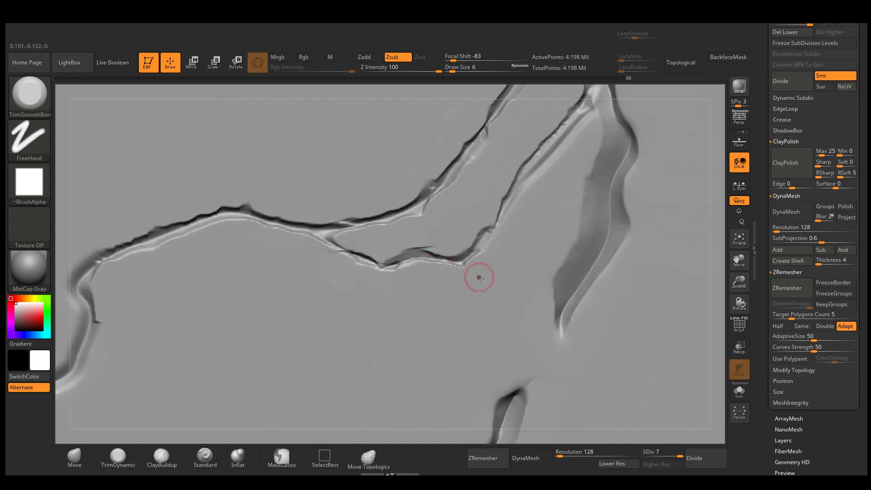
right_click_drag(479, 278, 427, 308, "alt")
Step: Set the draw size to 7 and chip the rising part of the lower branch toward the wide crack
key("s")
mouse_move(450, 277)
left_mouse_down()
mouse_move(459, 282)
mouse_move(457, 271)
left_mouse_up()
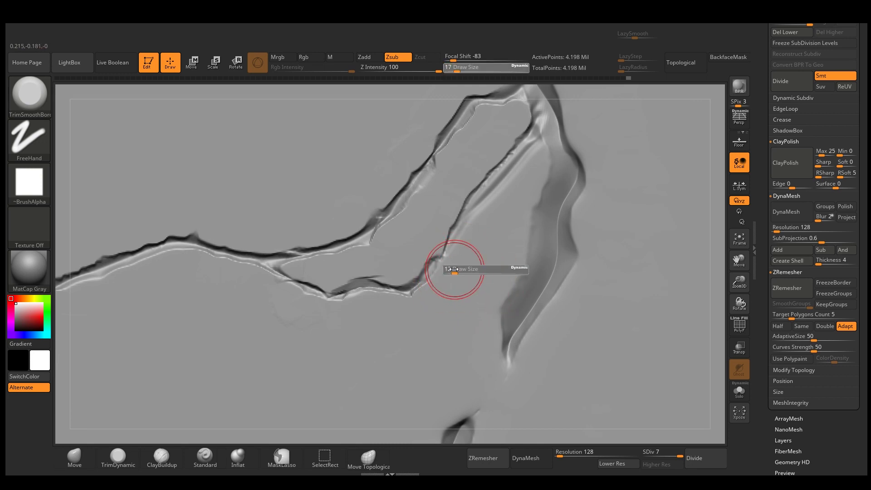
left_click_drag(454, 269, 452, 269)
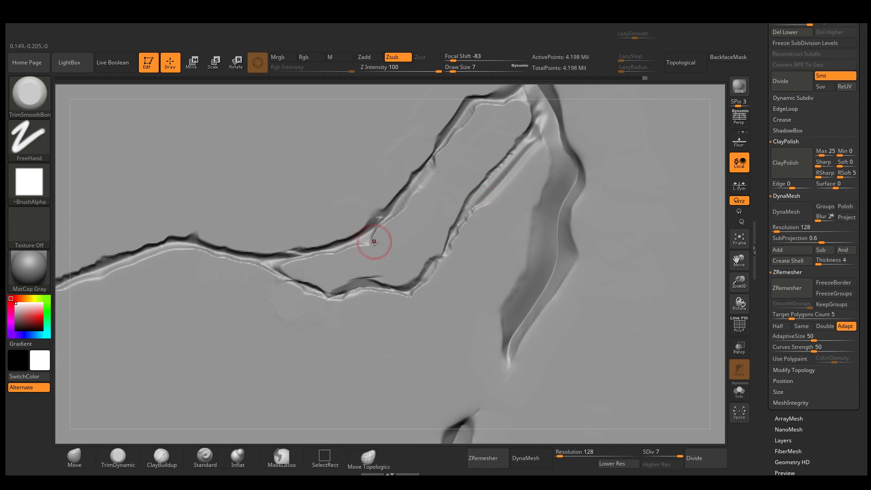
Step: Switch to the ClayBuildup brush and build up a small lump on the flat surface above the fork
key("b")
key("c")
key("b")
mouse_move(300, 181)
left_mouse_down()
mouse_move(313, 175)
mouse_move(312, 184)
left_mouse_up()
right_click_drag(386, 297, 412, 369, "alt")
mouse_move(412, 369)
right_mouse_down()
mouse_move(411, 386)
mouse_move(395, 351)
right_mouse_up()
left_click_drag(336, 252, 340, 260)
mouse_move(342, 266)
right_mouse_down()
mouse_move(347, 284)
mouse_move(339, 292)
right_mouse_up()
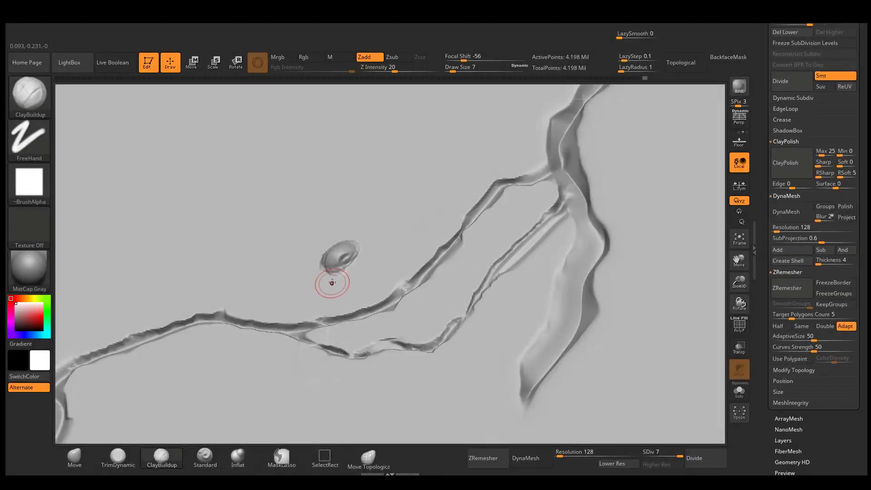
Step: Switch back to the TrimSmoothBorder brush at draw size 13 and trim the clay lump flush with the plane
left_click(39, 99)
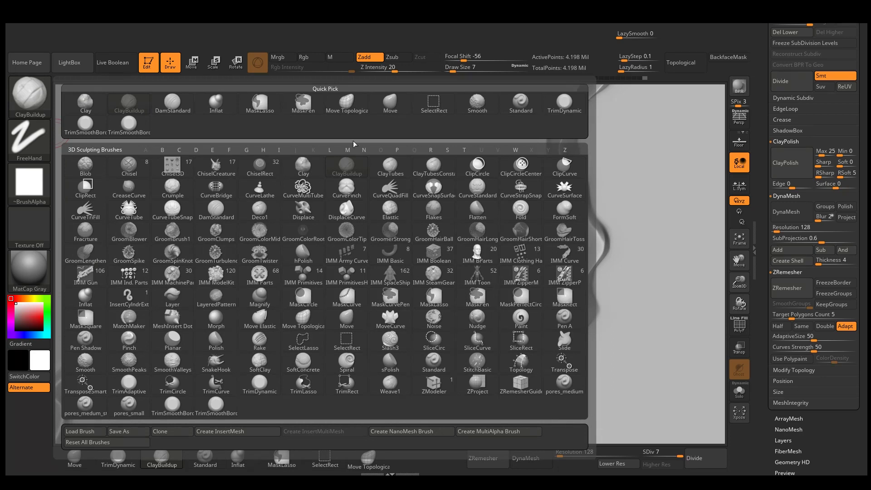
left_click(128, 132)
key("s")
mouse_move(368, 241)
left_mouse_down()
mouse_move(327, 267)
mouse_move(339, 250)
mouse_move(380, 229)
mouse_move(376, 220)
left_mouse_up()
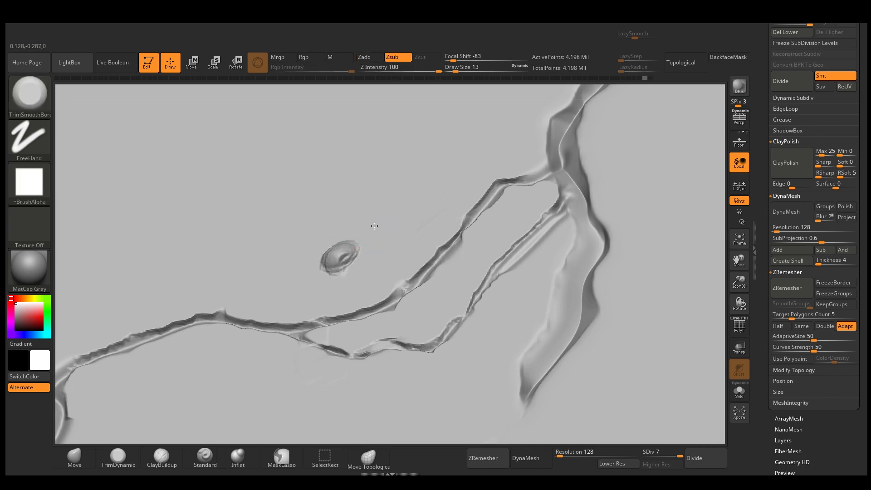
left_click_drag(346, 253, 332, 265)
right_click_drag(347, 268, 350, 278)
mouse_move(328, 271)
left_mouse_down()
mouse_move(349, 266)
mouse_move(339, 218)
mouse_move(352, 259)
left_mouse_up()
right_click_drag(354, 261, 362, 278)
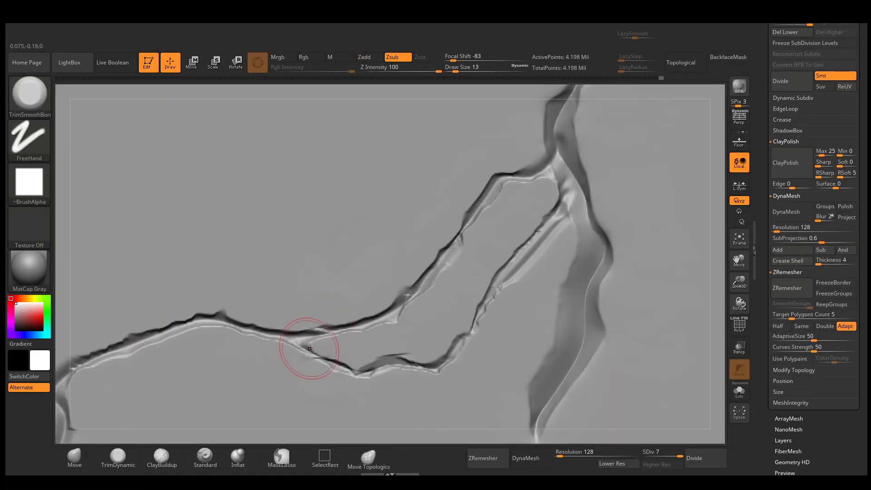
Step: Trim the lower edge of the crack from below the left bend down to the junction with the left-hand crack
right_click_drag(286, 348, 340, 219, "alt")
key("s")
left_click_drag(298, 212, 298, 212)
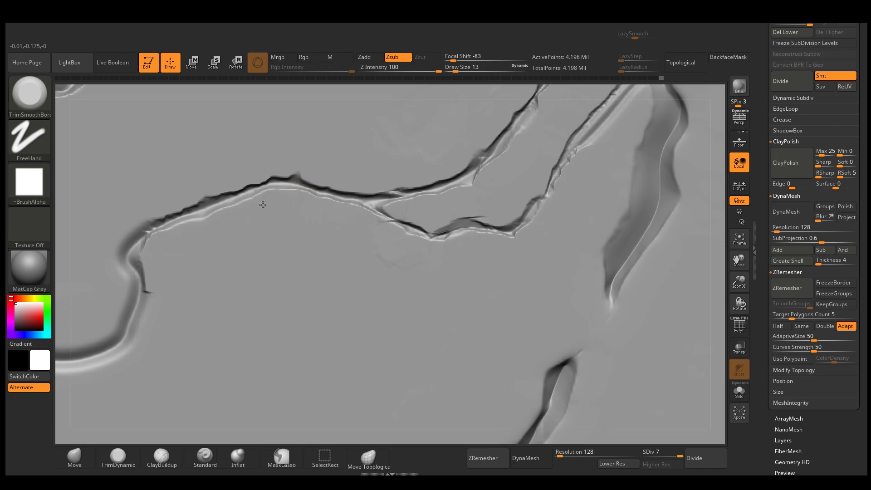
mouse_move(196, 235)
right_mouse_down()
mouse_move(226, 256)
mouse_move(234, 288)
right_mouse_up()
mouse_move(211, 310)
left_mouse_down()
mouse_move(141, 305)
mouse_move(151, 324)
left_mouse_up()
right_click_drag(153, 325, 291, 213, "alt")
left_click_drag(284, 206, 195, 354)
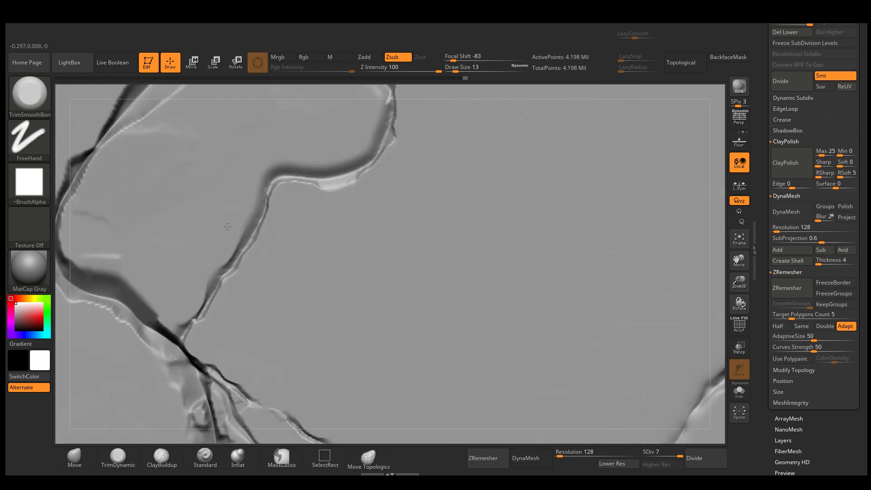
Step: Trim the upper edge of the crack's lower-left section, the outer side of the left bend and its top corner
right_click_drag(308, 151, 320, 229)
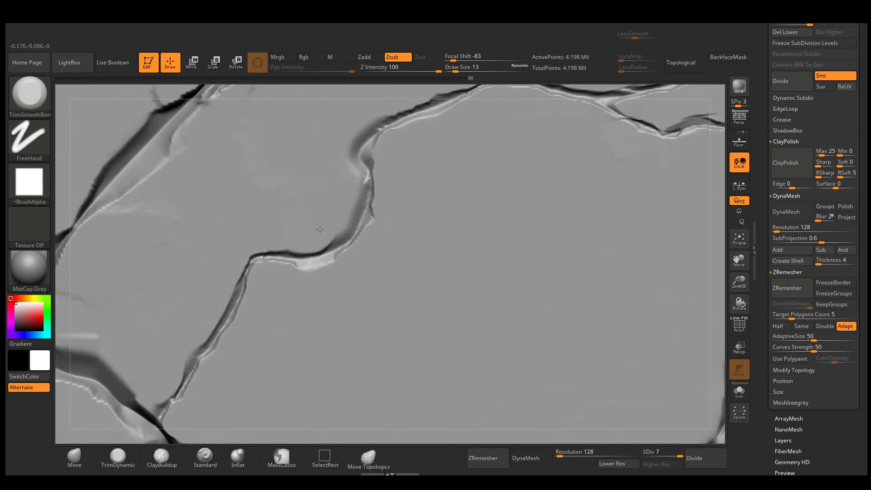
right_click_drag(328, 153, 338, 179)
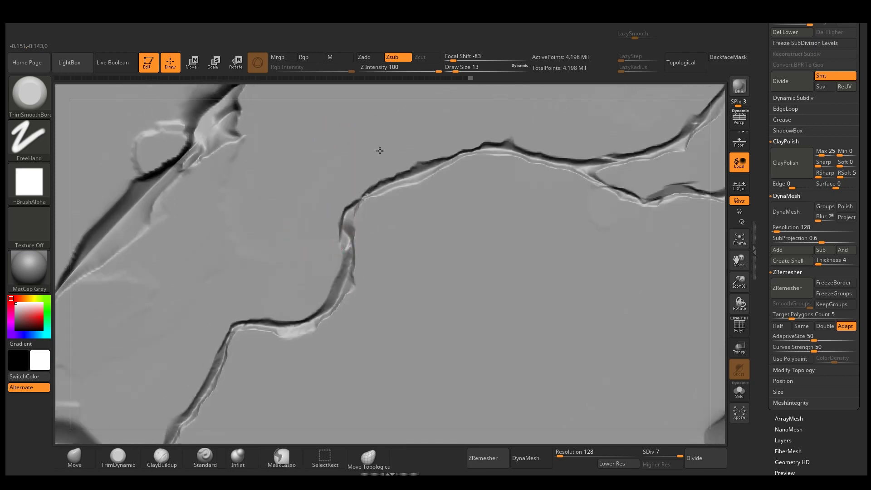
right_click_drag(408, 142, 387, 183, "alt")
left_click_drag(344, 237, 358, 222)
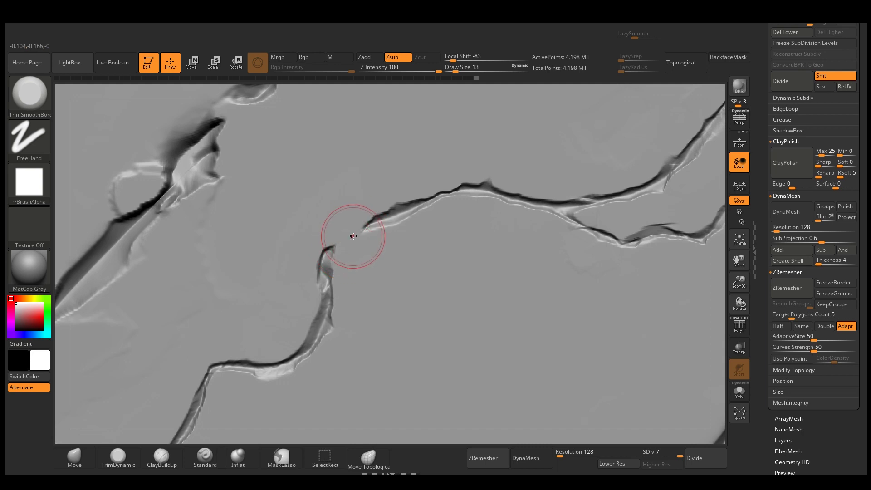
Step: Set the draw size to 7 and rework the chipped edges around the gap at the top of the left bend
key("s")
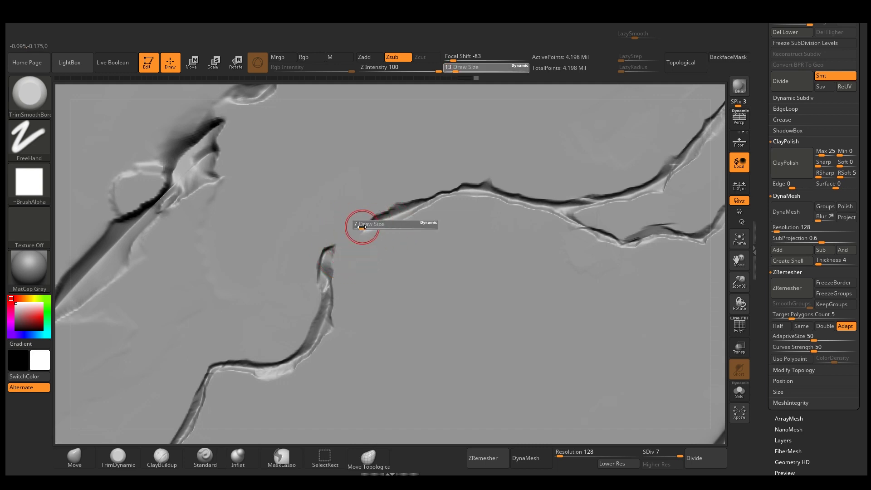
left_click(362, 227)
mouse_move(382, 233)
right_mouse_down("ctrl")
mouse_move(313, 189)
mouse_move(355, 246)
mouse_move(317, 245)
right_mouse_up("ctrl")
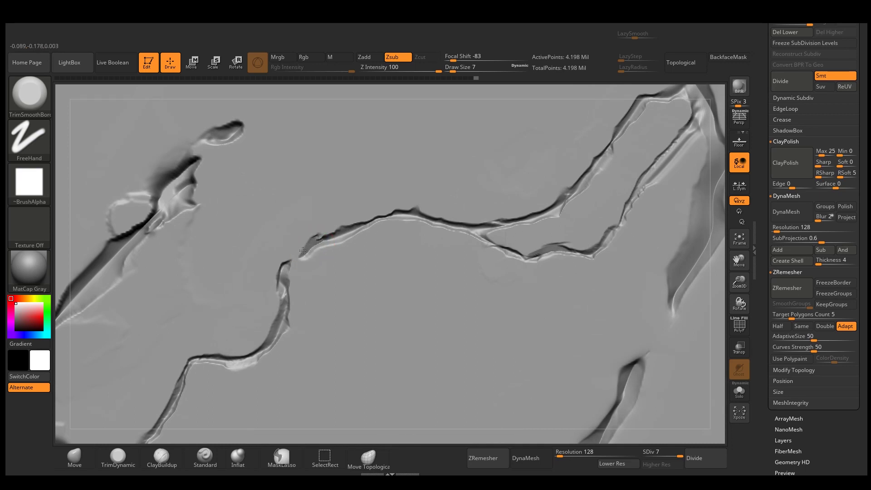
Step: Reduce the draw size to 5 and then 4, and chip small flakes along the upper edge of the crack's crest
key("s")
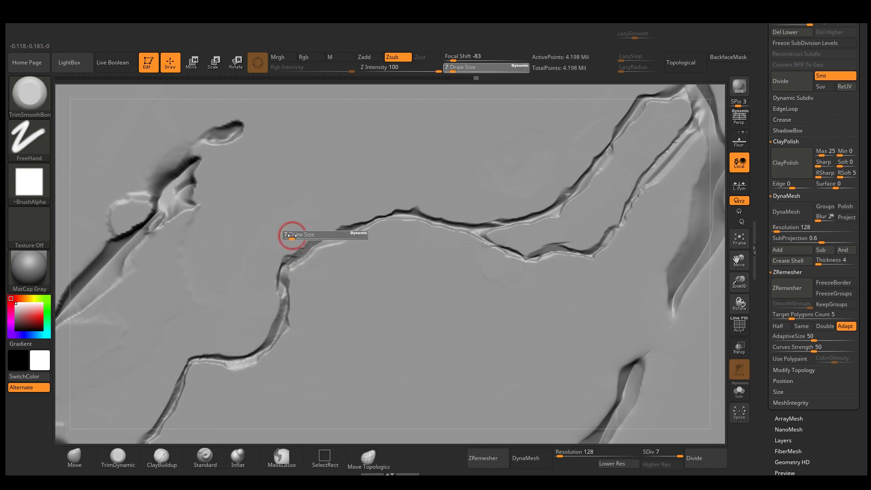
left_click(295, 230)
key("bracketleft")
key("bracketleft")
key("bracketleft")
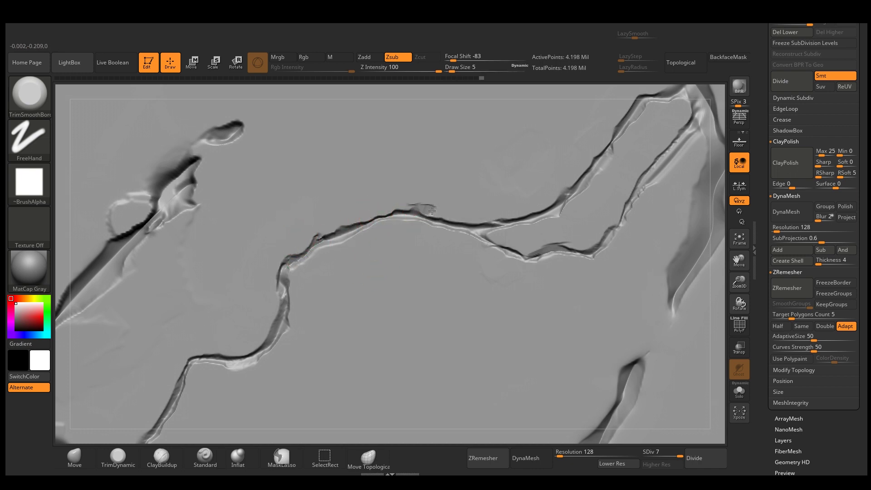
key("bracketleft")
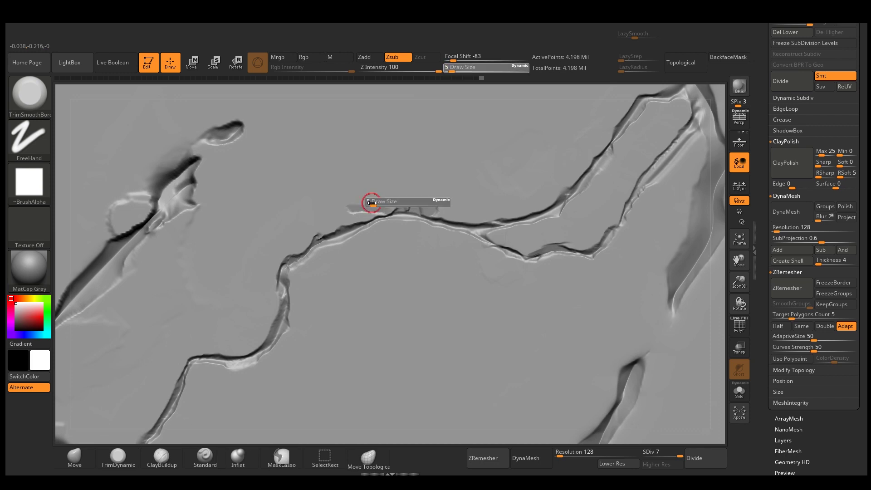
key("s")
Step: Set the draw size to 13, trim the flakes along the upper edge, and smooth the surface above the fork
left_click(460, 205)
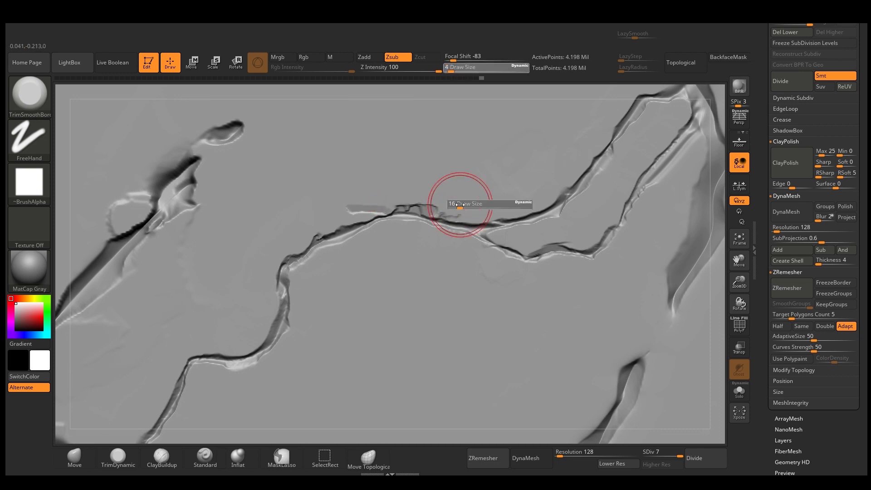
left_click_drag(441, 197, 436, 192)
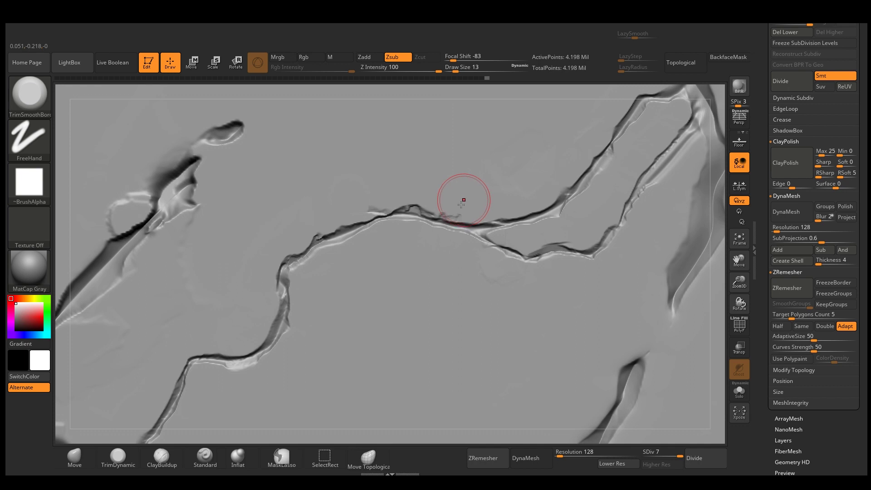
key("s")
left_click_drag(484, 219, 509, 219)
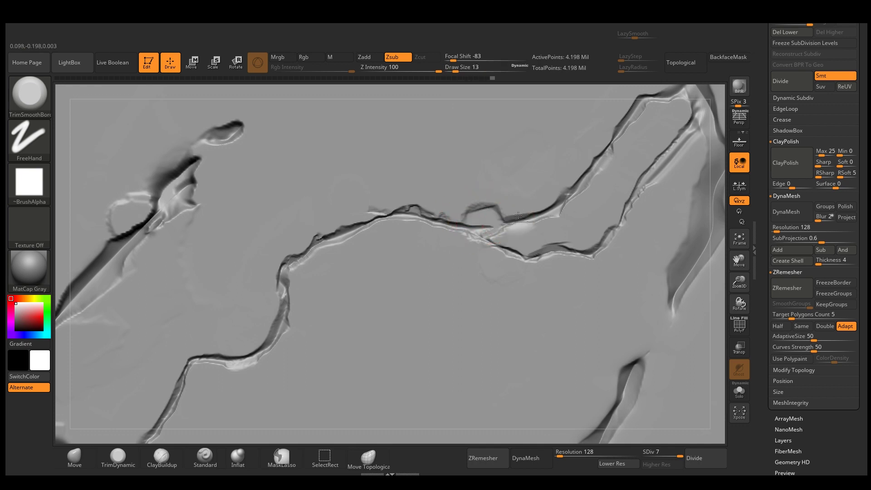
mouse_move(507, 181)
left_mouse_down()
mouse_move(455, 201)
mouse_move(466, 193)
mouse_move(449, 191)
left_mouse_up()
left_click_drag(459, 179, 442, 186, "shift")
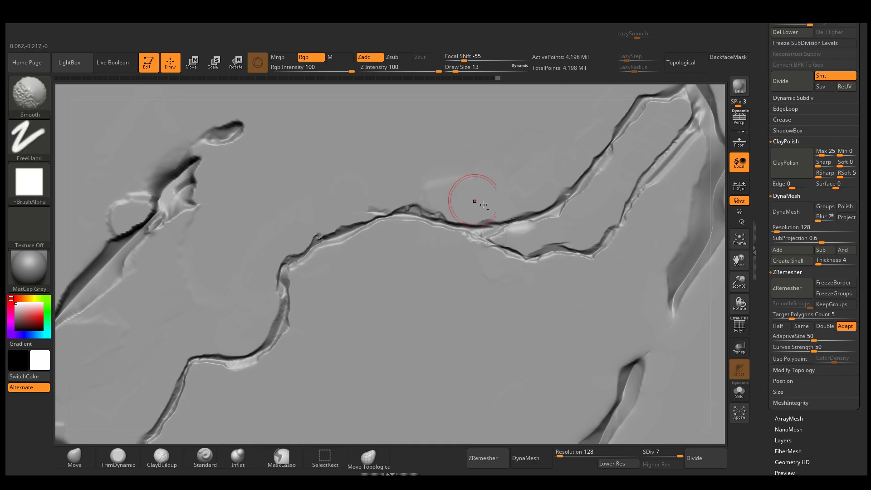
Step: Switch to DamStandard at draw size 7 and carve two thin cracks from the left bend down to the lower-left cracks
mouse_move(473, 200)
right_mouse_down("ctrl")
mouse_move(425, 259)
mouse_move(385, 251)
mouse_move(358, 275)
mouse_move(366, 245)
mouse_move(419, 211)
right_mouse_up("ctrl")
key("b")
key("d")
key("s")
key("s")
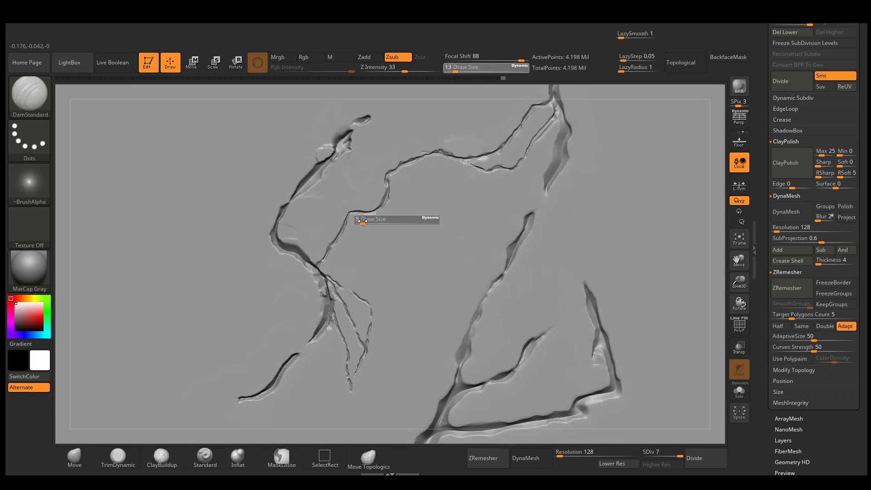
left_click_drag(367, 220, 364, 221)
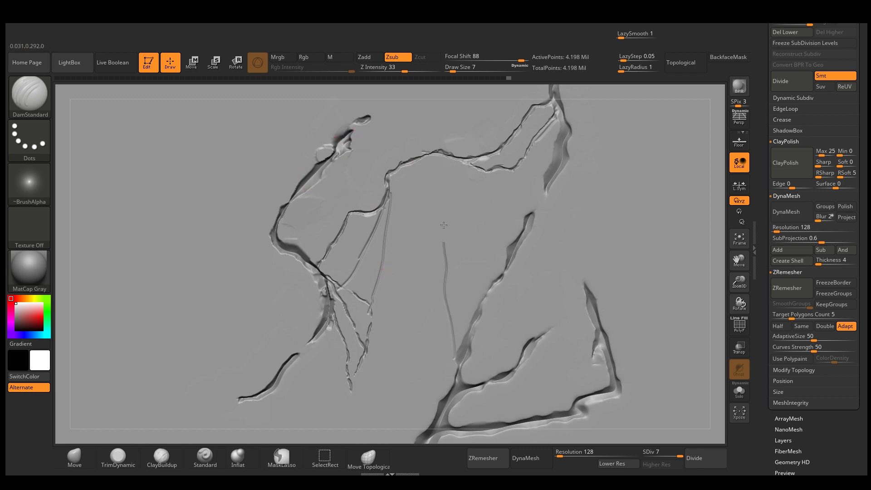
left_click_drag(444, 225, 442, 199)
key("ctrl+z")
Step: Set the draw size to 14 and carve two long curved cracks branching up and outward from the wide right-hand crack
right_click_drag(546, 247, 404, 320, "alt")
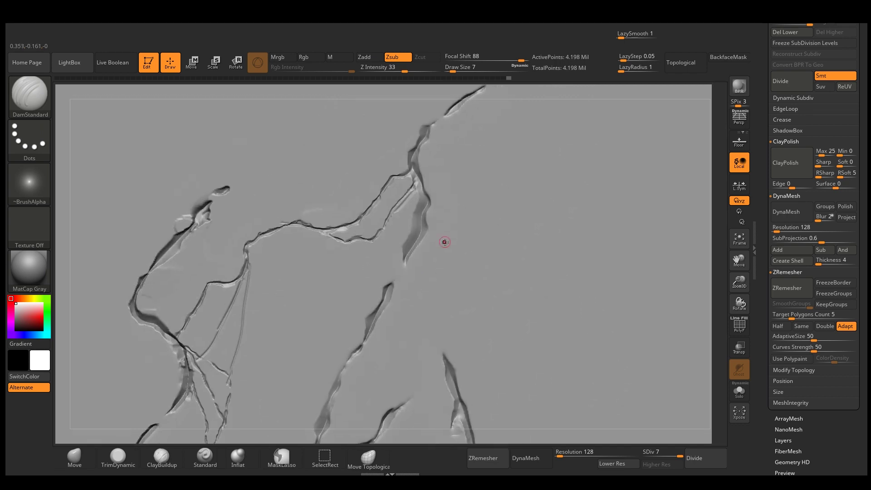
key("s")
left_click_drag(445, 242, 552, 162)
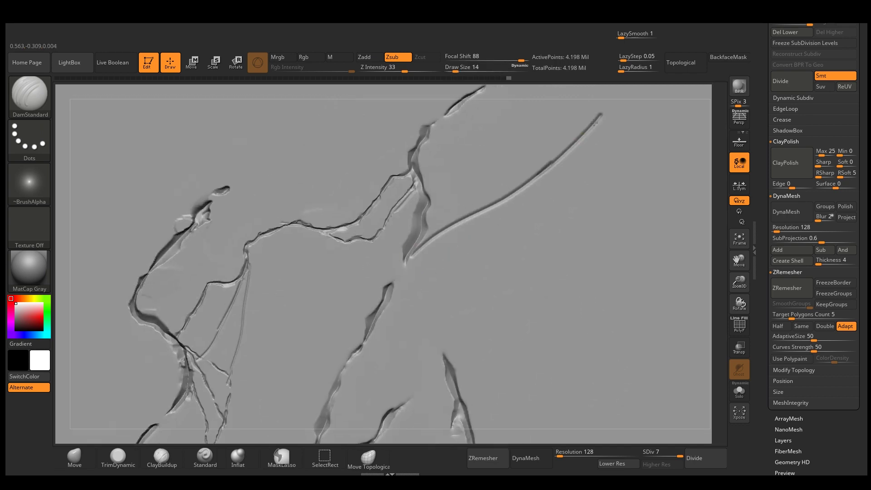
right_click_drag(372, 246, 349, 322, "alt")
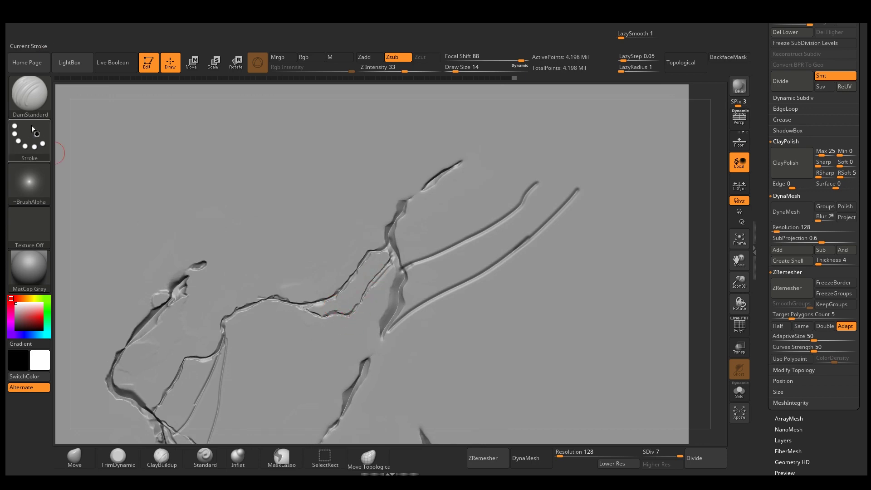
Step: Switch to TrimSmoothBorder at draw size 17 and chip both edges of the upper of the two long curved cracks
left_click(37, 104)
left_click(129, 124)
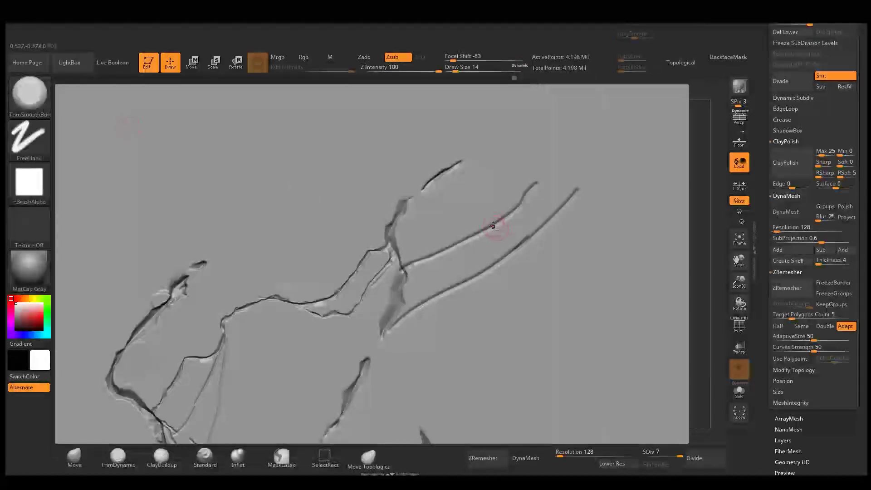
right_click_drag(493, 226, 486, 264, "ctrl")
key("s")
left_click_drag(445, 274, 445, 266)
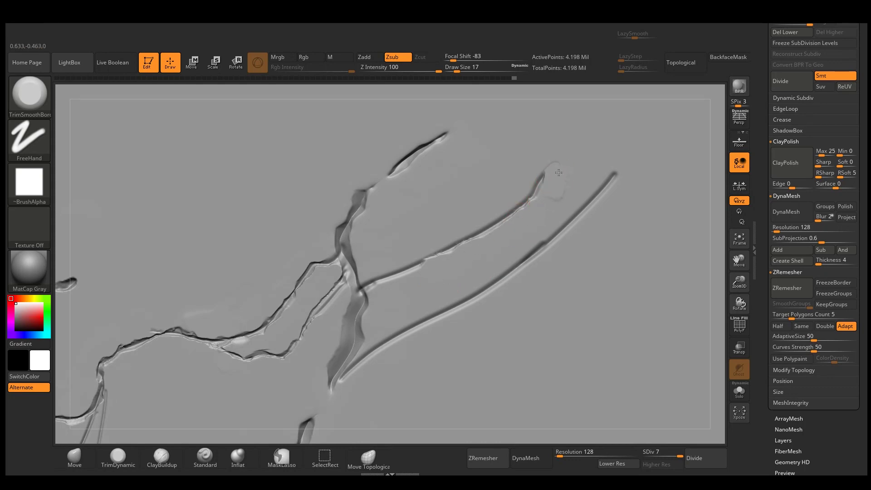
mouse_move(559, 172)
left_mouse_down()
mouse_move(536, 158)
mouse_move(572, 171)
mouse_move(519, 191)
left_mouse_up()
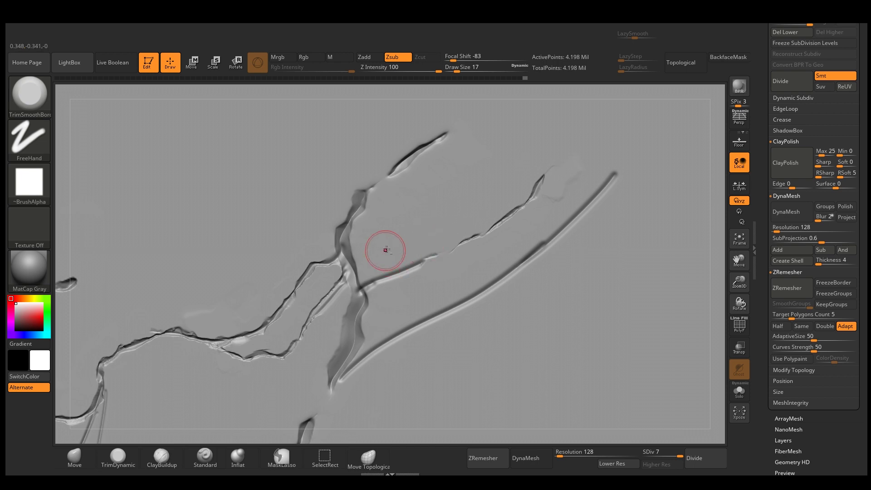
mouse_move(412, 251)
left_mouse_down()
mouse_move(377, 267)
mouse_move(389, 259)
left_mouse_up()
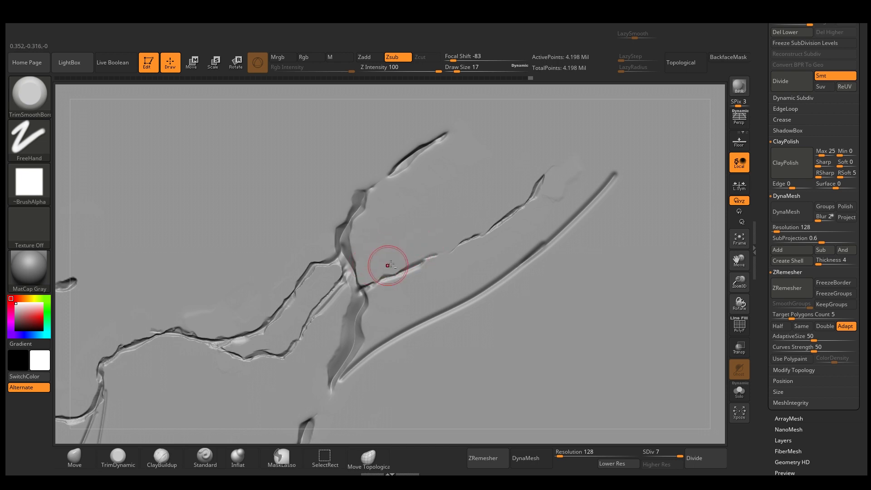
Step: Trim the lower edge of the short upper crack and, at draw size 13, join it to the wide crack below
left_click_drag(433, 169, 404, 194)
right_click_drag(403, 194, 421, 124, "alt")
key("s")
left_click_drag(377, 131, 373, 130)
right_click_drag(390, 114, 383, 172, "alt")
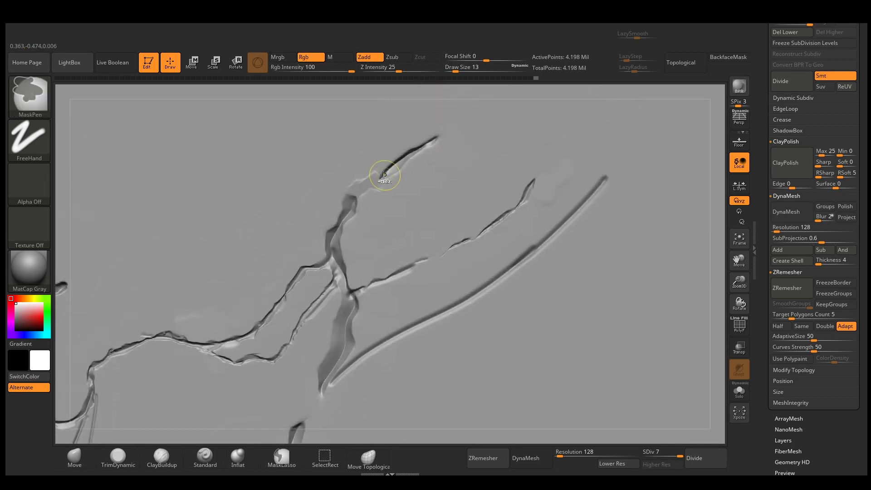
left_click_drag(378, 179, 356, 194)
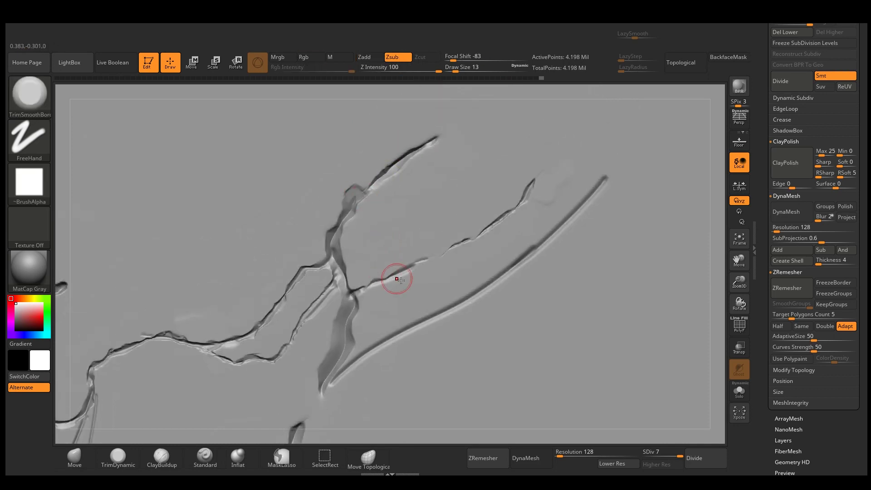
Step: Set the draw size to 20 and chip both edges of the lower long curved crack along its whole length
key("s")
left_click_drag(399, 298, 403, 297)
left_click_drag(374, 325, 399, 317)
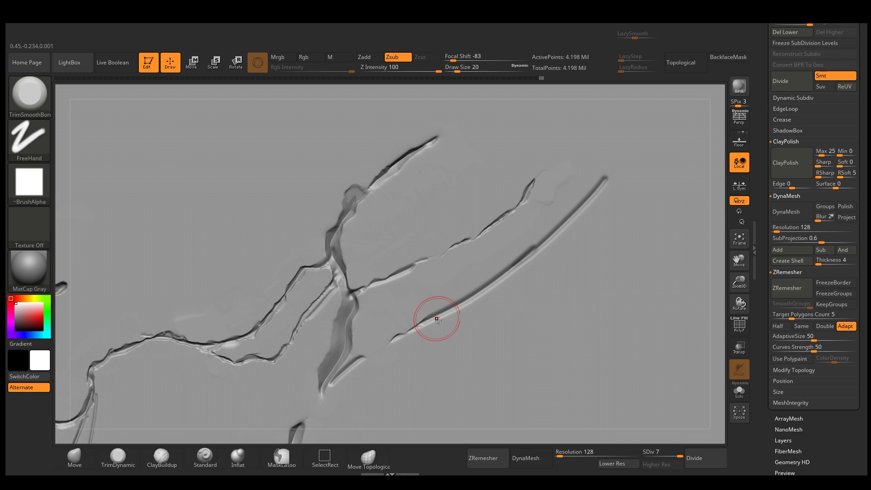
mouse_move(488, 301)
left_mouse_down()
mouse_move(521, 276)
mouse_move(506, 255)
mouse_move(550, 225)
mouse_move(580, 186)
left_mouse_up()
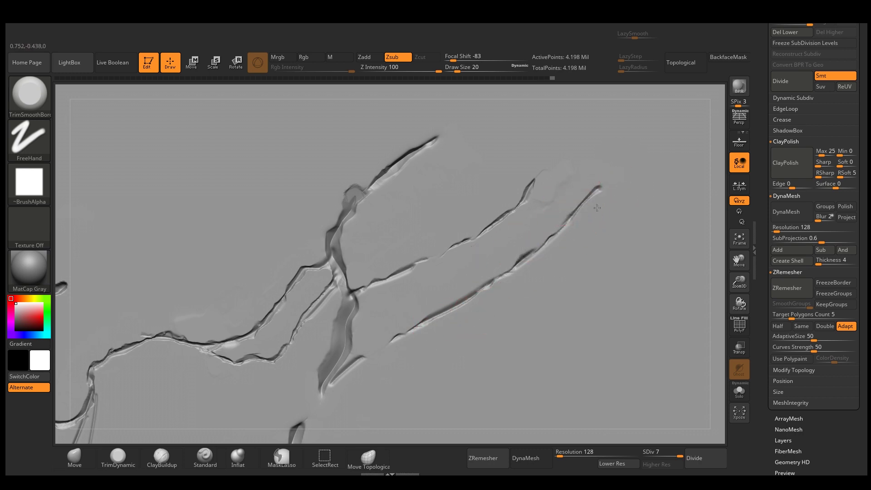
left_click_drag(445, 313, 415, 322)
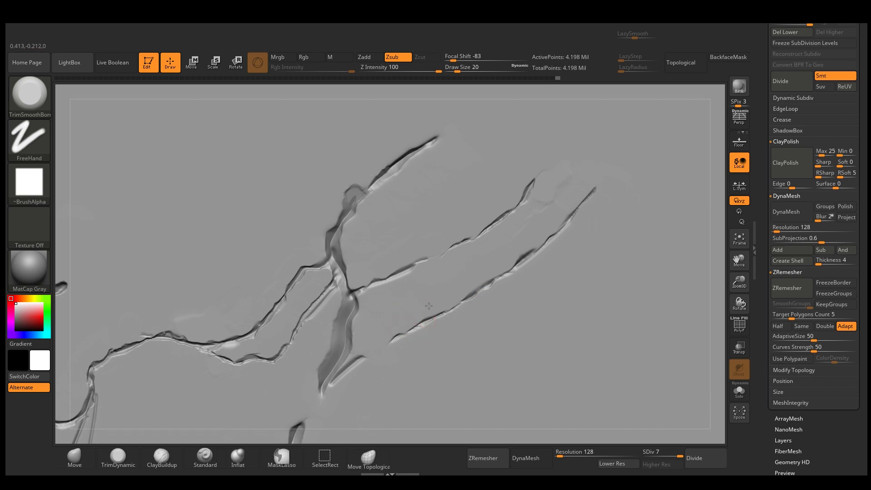
right_click_drag(362, 357, 400, 291, "alt")
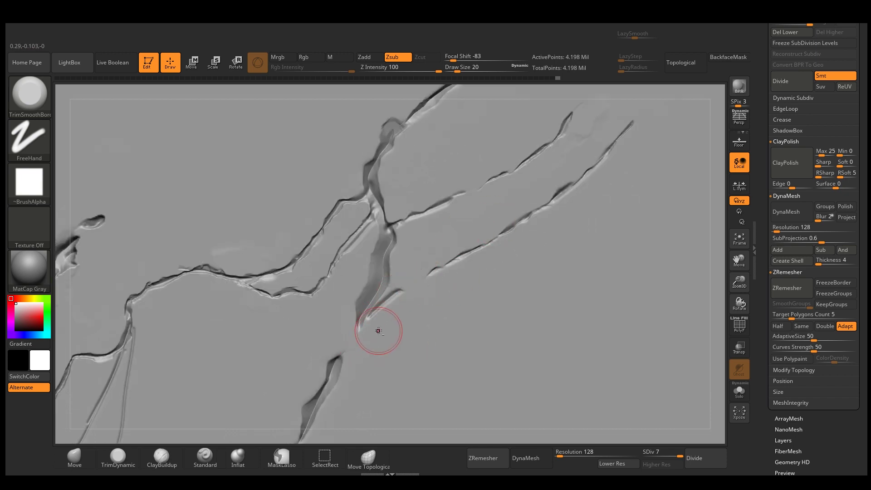
Step: Reduce the draw size to 9 and then 7, and chip the outermost thin crack running down to the lower-left cracks
right_click_drag(171, 357, 262, 268, "alt")
mouse_move(237, 343)
right_mouse_down("alt")
mouse_move(265, 262)
mouse_move(243, 270)
right_mouse_up("alt")
key("s")
left_click_drag(243, 272, 228, 313)
key("s")
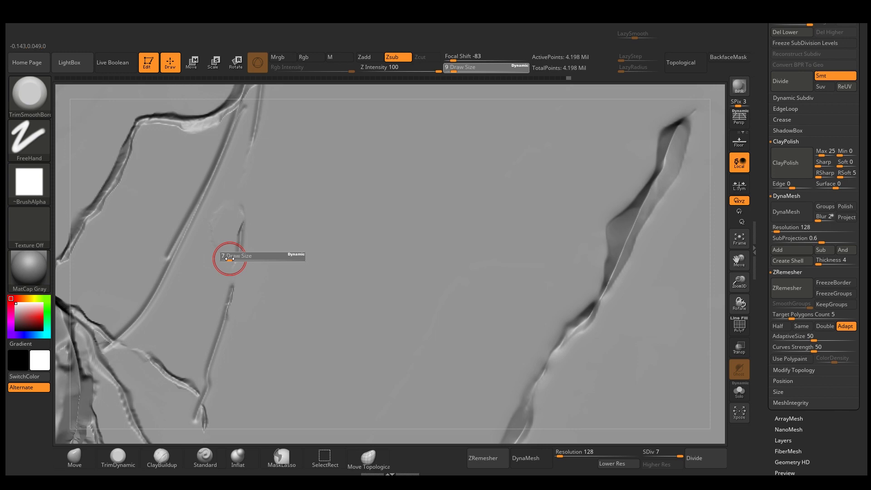
left_click_drag(230, 257, 229, 257)
left_click_drag(234, 252, 236, 255)
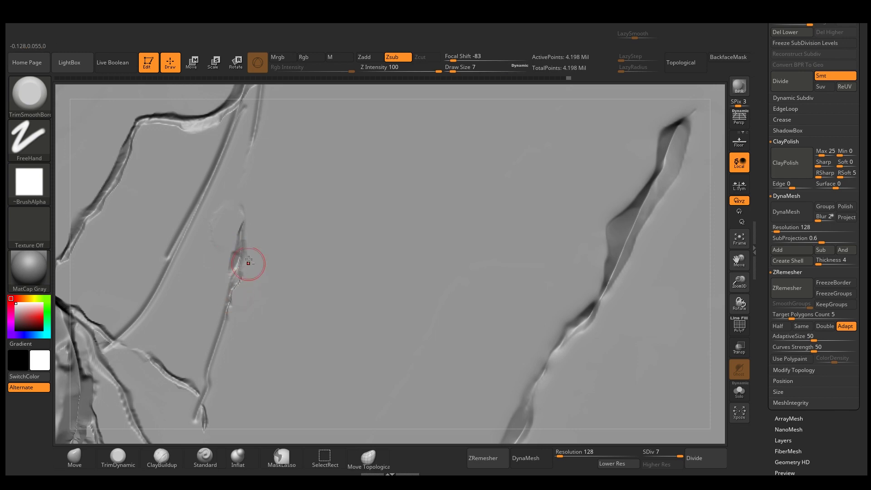
Step: Chip flakes into the left edge of the wide central crack at draw size 7, and raise the draw size to 13
key("s")
left_click_drag(259, 266, 275, 261)
right_click_drag(267, 304, 285, 253, "alt")
key("s")
mouse_move(630, 184)
left_mouse_down()
mouse_move(629, 202)
mouse_move(605, 200)
left_mouse_up()
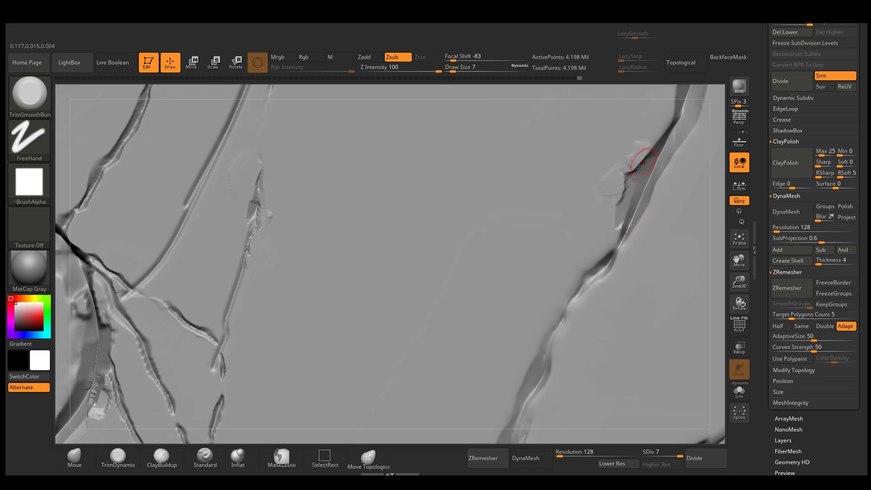
key("s")
left_click_drag(586, 174, 593, 173)
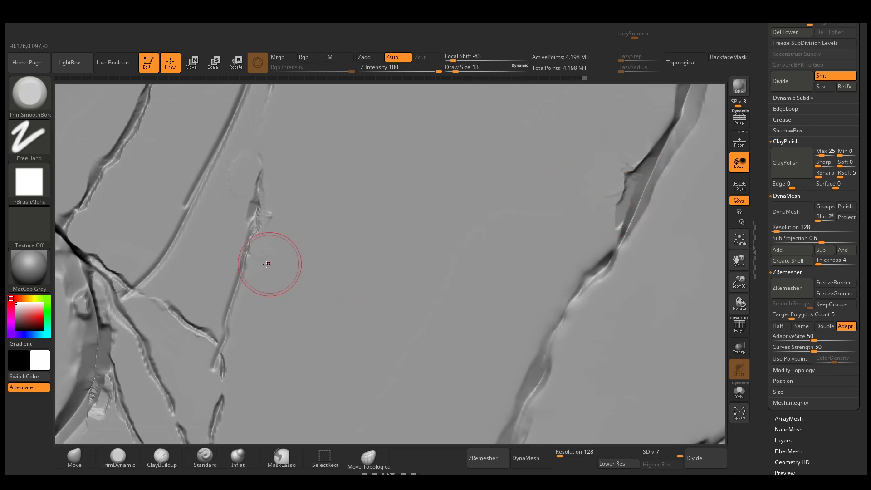
Step: Set the draw size back to 7 and roughen the edges of the outermost thin crack down to its junction
key("s")
left_click(253, 261)
mouse_move(169, 231)
right_mouse_down("ctrl")
mouse_move(178, 309)
mouse_move(241, 242)
mouse_move(258, 258)
mouse_move(268, 255)
right_mouse_up("ctrl")
key("s")
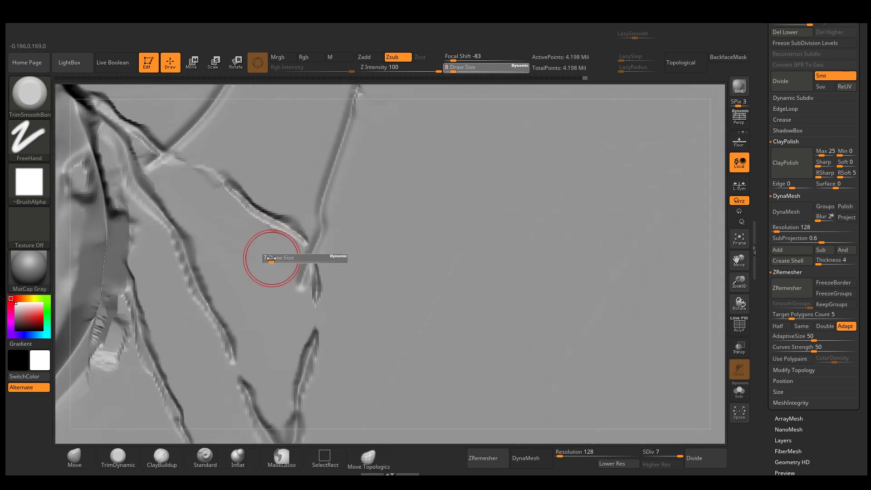
left_click(272, 259)
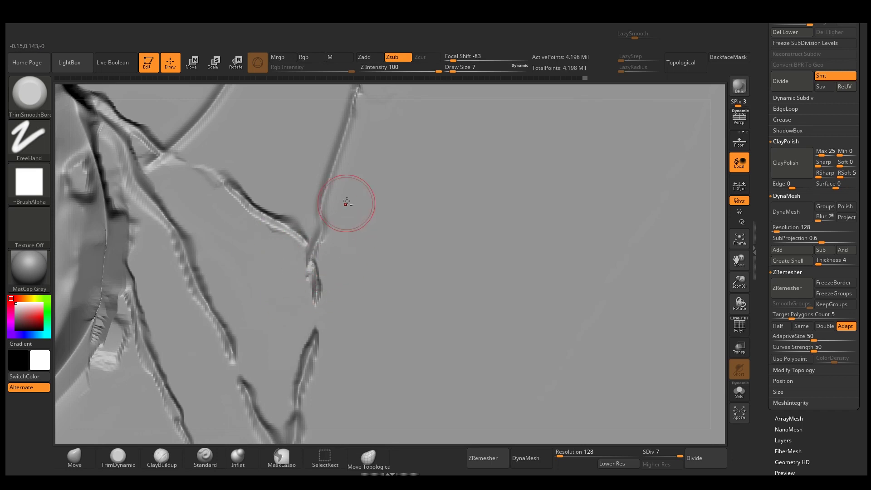
right_click_drag(346, 202, 331, 283)
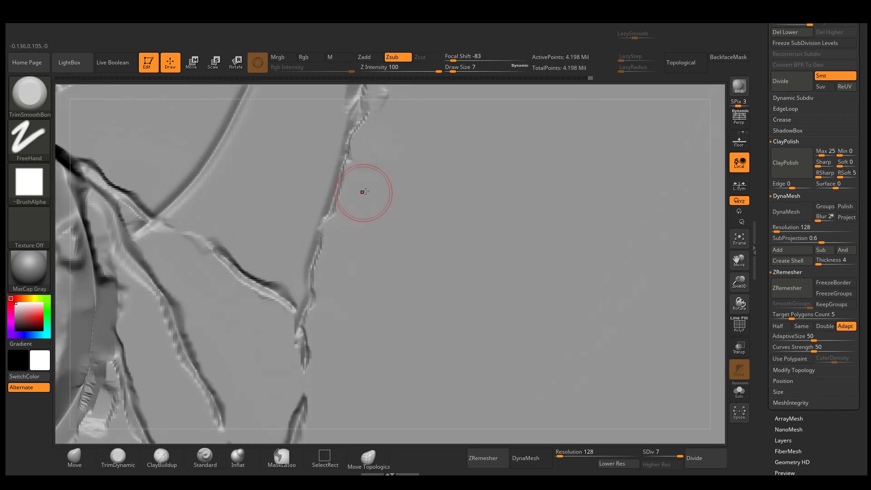
right_click_drag(363, 189, 300, 253)
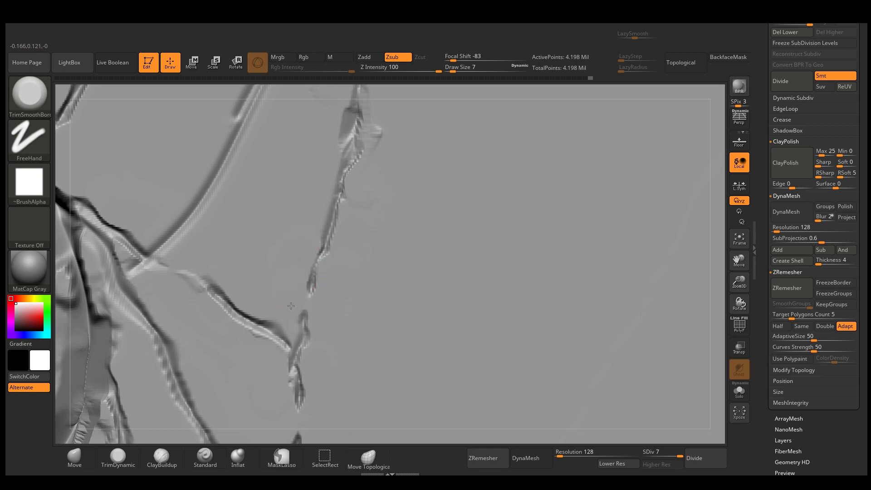
mouse_move(290, 321)
right_mouse_down()
mouse_move(209, 238)
mouse_move(195, 331)
right_mouse_up()
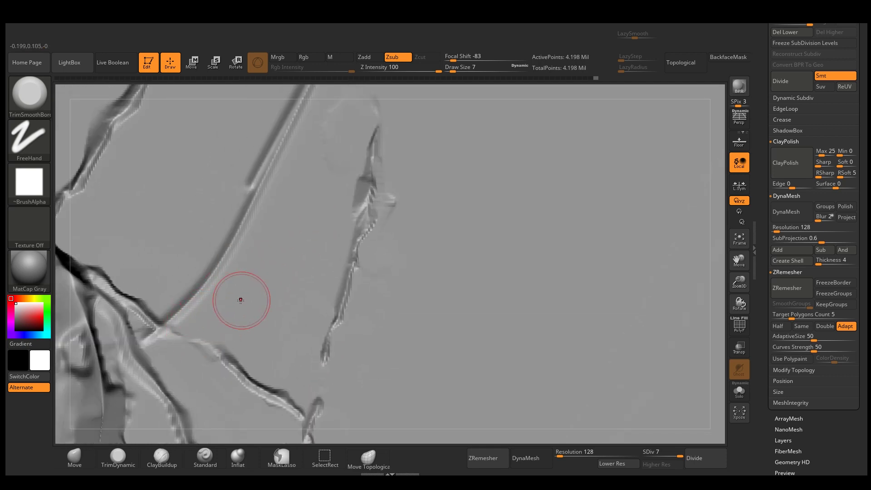
Step: Chip both edges of the inner thin crack's lower part, from the lower-left junction up to its bend
right_click_drag(239, 300, 238, 264)
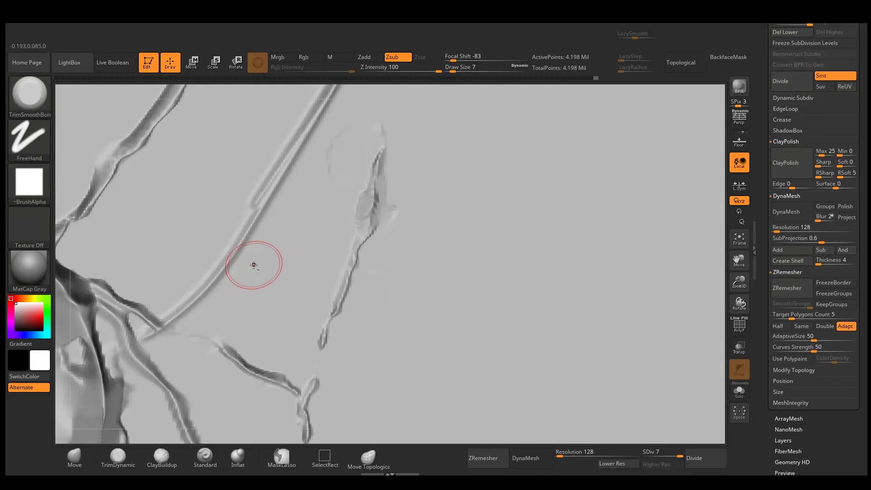
left_click_drag(262, 234, 260, 242)
left_click_drag(231, 291, 220, 292)
left_click_drag(210, 310, 197, 309)
mouse_move(295, 221)
left_mouse_down()
mouse_move(270, 263)
mouse_move(273, 235)
left_mouse_up()
right_click_drag(273, 233, 227, 210)
left_click_drag(227, 210, 227, 232, "shift")
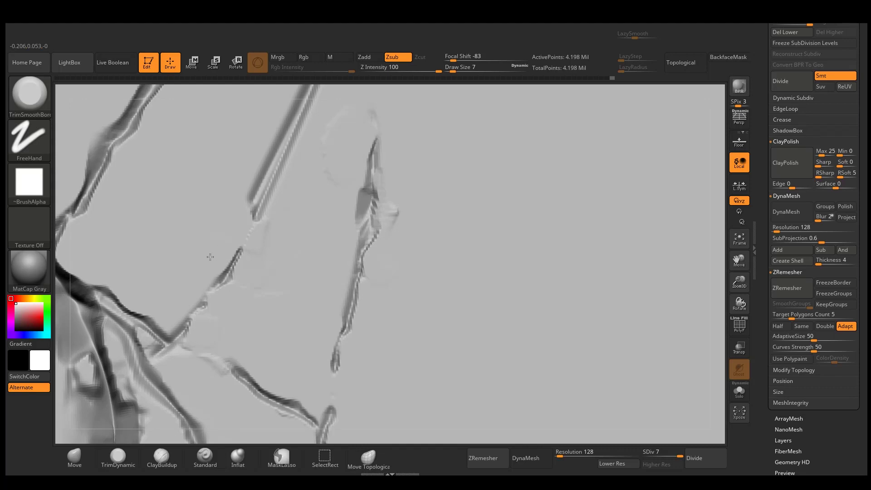
Step: Chip the upper part of the inner thin crack into an irregular line and tidy the surface around the junction below
right_click_drag(210, 257, 234, 230)
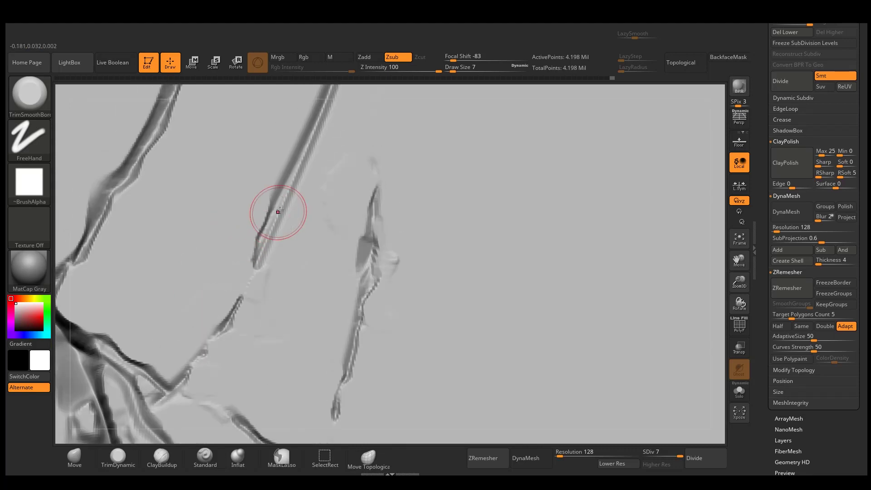
right_click_drag(263, 210, 251, 284)
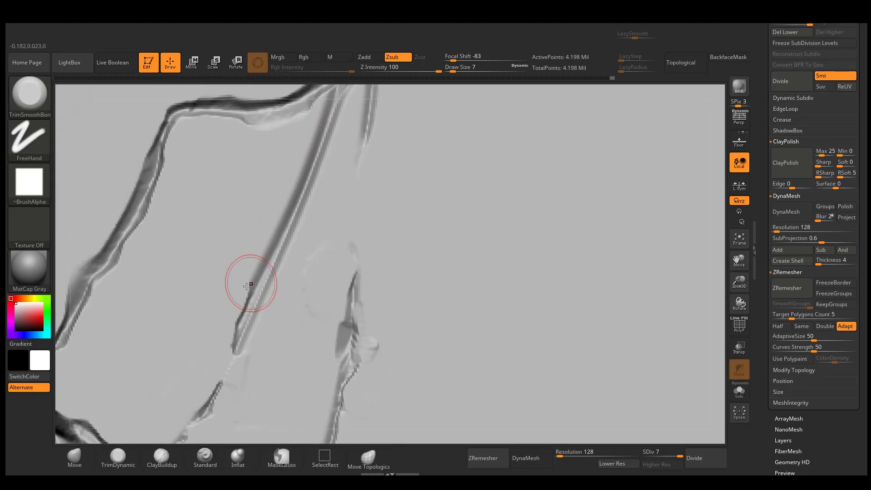
mouse_move(251, 284)
left_mouse_down("shift")
mouse_move(245, 275)
mouse_move(293, 254)
left_mouse_up("shift")
mouse_move(306, 225)
left_mouse_down("shift")
mouse_move(312, 253)
mouse_move(295, 327)
left_mouse_up("shift")
mouse_move(322, 181)
left_mouse_down()
mouse_move(289, 180)
mouse_move(294, 168)
left_mouse_up()
right_click_drag(295, 165, 277, 232, "alt")
left_click_drag(278, 232, 297, 179)
left_click_drag(326, 214, 330, 196)
right_click_drag(315, 251, 363, 108, "alt")
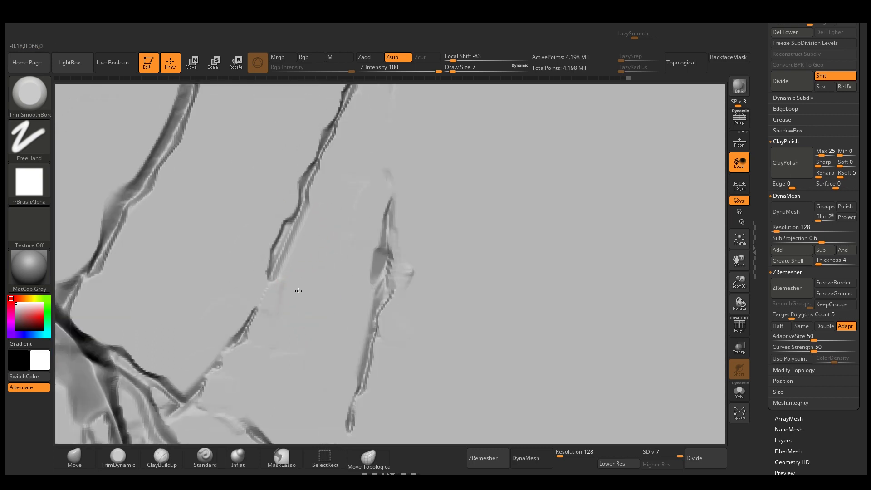
right_click_drag(297, 284, 314, 227, "alt")
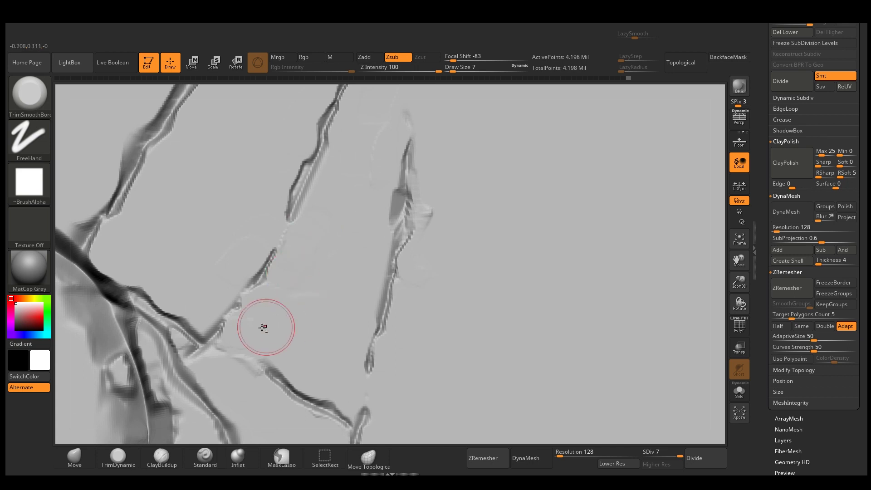
right_click_drag(279, 345, 291, 279)
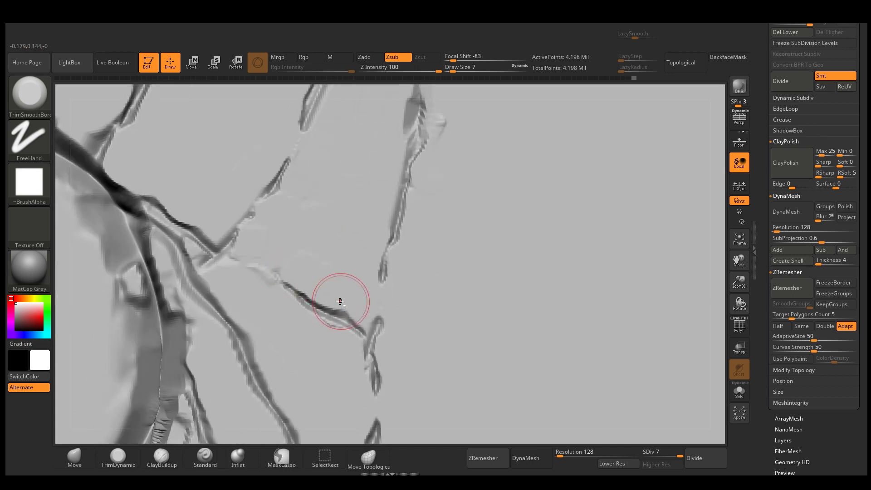
mouse_move(389, 321)
right_mouse_down()
mouse_move(393, 234)
mouse_move(385, 238)
right_mouse_up()
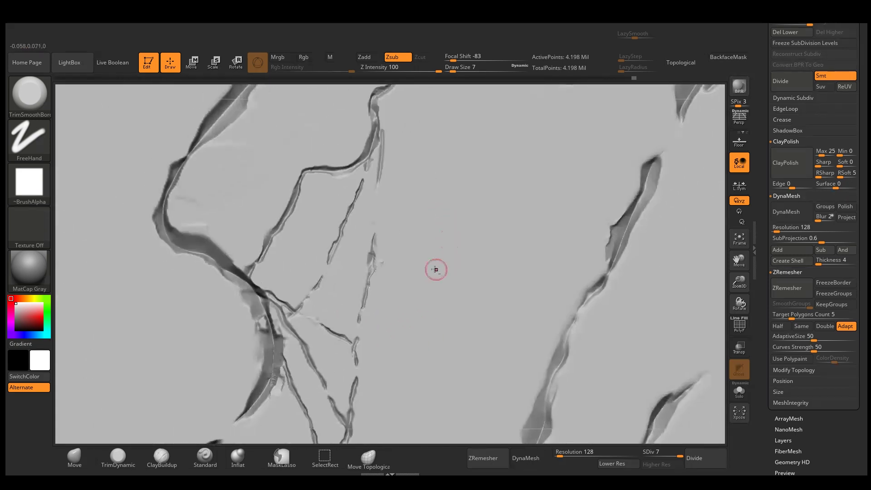
Step: Trim the lower long crack's inner end at draw size 13, and bridge its gap with DamStandard at draw size 7
mouse_move(436, 270)
right_mouse_down("ctrl")
mouse_move(431, 213)
mouse_move(419, 259)
mouse_move(438, 184)
mouse_move(386, 240)
mouse_move(336, 320)
right_mouse_up("ctrl")
key("s")
left_click_drag(300, 345, 278, 354)
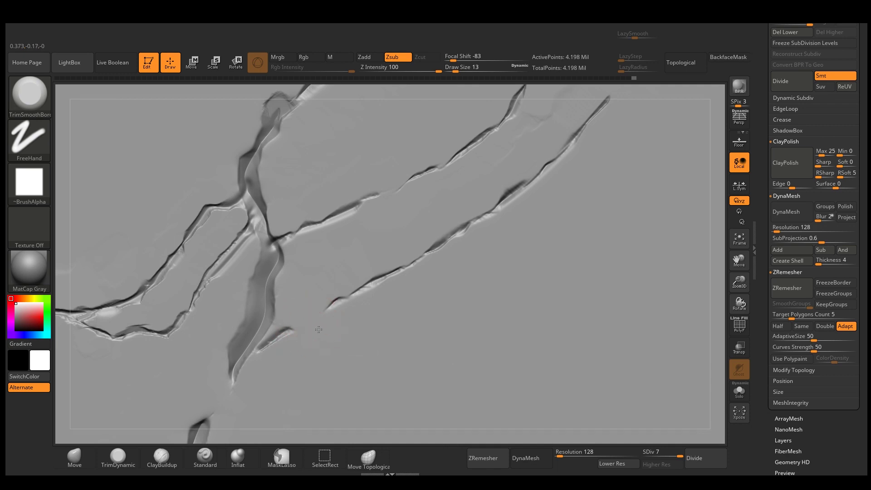
key("b")
key("d")
key("s")
key("s")
left_click_drag(314, 306, 311, 306)
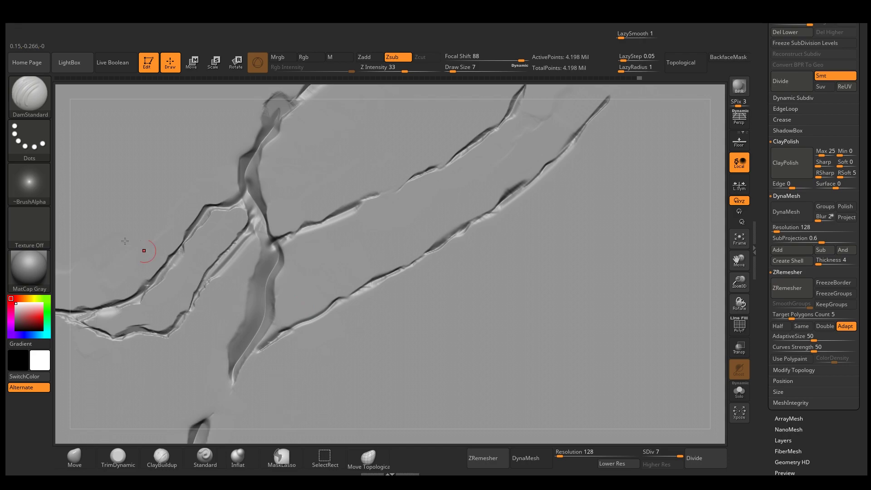
Step: Switch back to TrimSmoothBorder at draw size 14, chip the bridged section's edges, and review the cracks across the whole plane
left_click(29, 95)
left_click(323, 278)
key("s")
left_click_drag(324, 280, 338, 334)
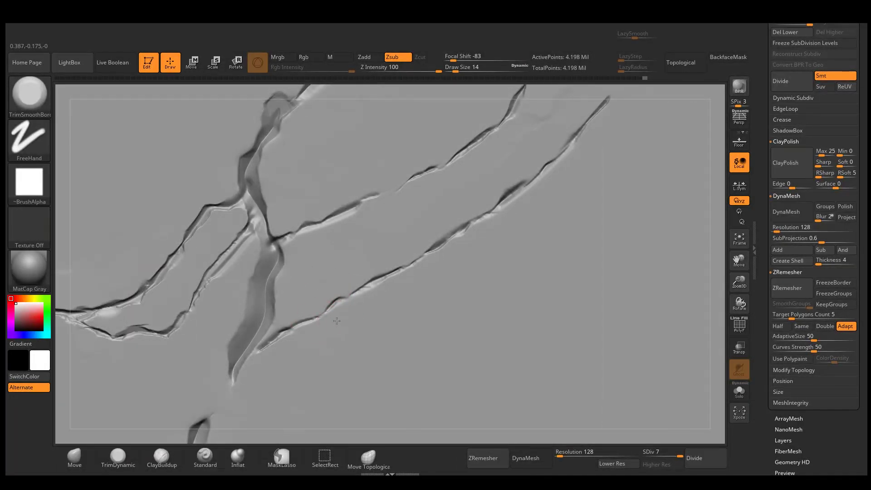
mouse_move(484, 274)
right_mouse_down("ctrl")
mouse_move(525, 204)
mouse_move(424, 282)
mouse_move(355, 315)
right_mouse_up("ctrl")
right_click_drag(285, 303, 388, 259, "alt")
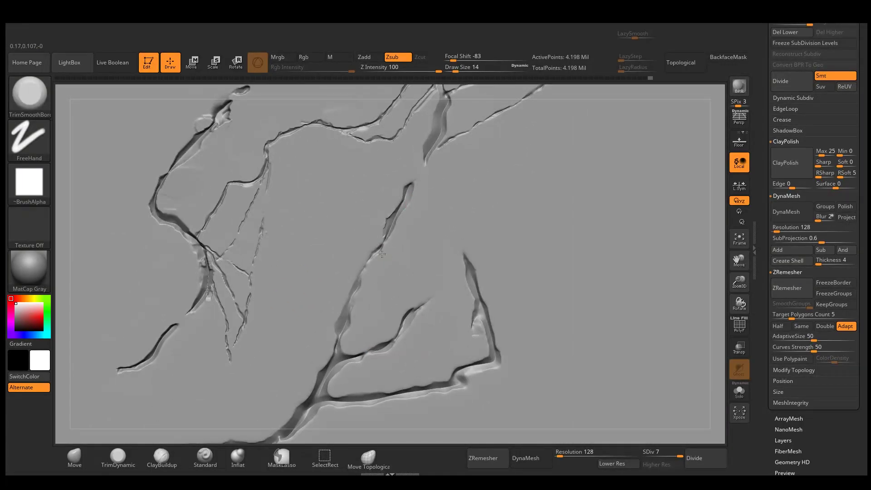
mouse_move(270, 226)
right_mouse_down("alt")
mouse_move(273, 257)
mouse_move(354, 254)
mouse_move(391, 232)
mouse_move(421, 233)
mouse_move(402, 240)
mouse_move(407, 246)
right_mouse_up("alt")
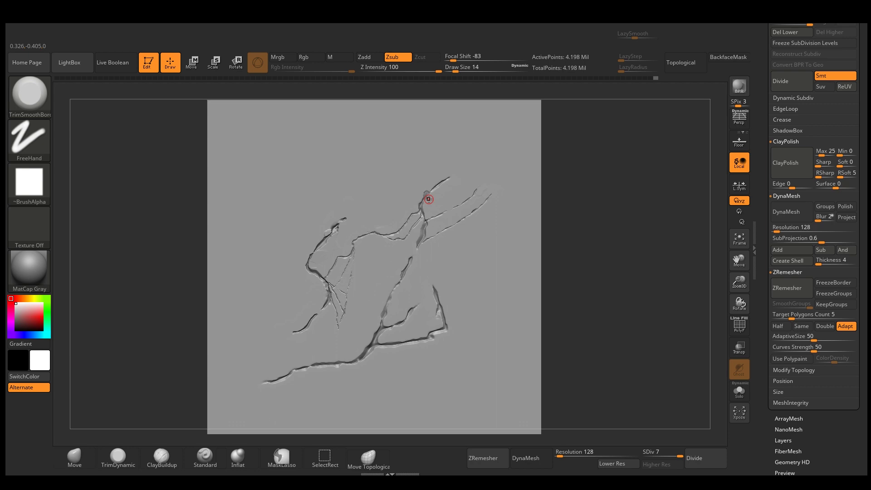